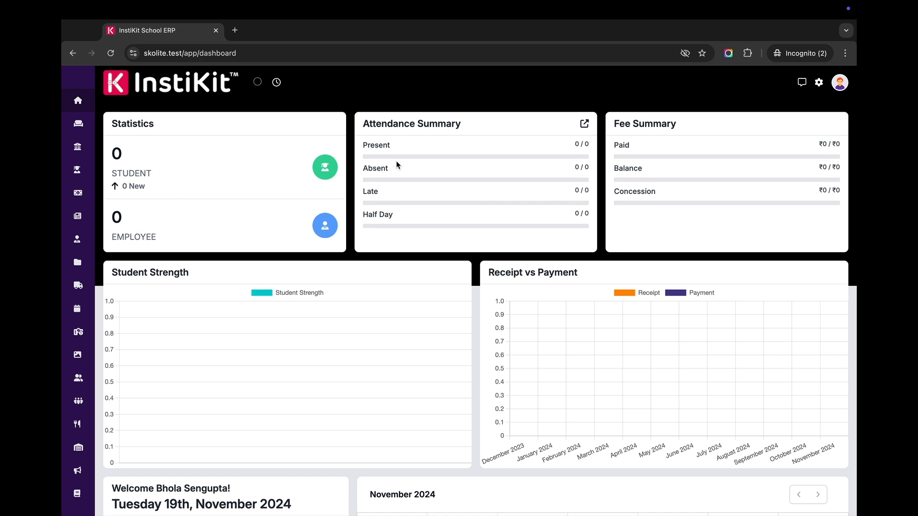
# - Open the list of academic departments
pyautogui.moveTo(78, 146)
pyautogui.click(110, 146)
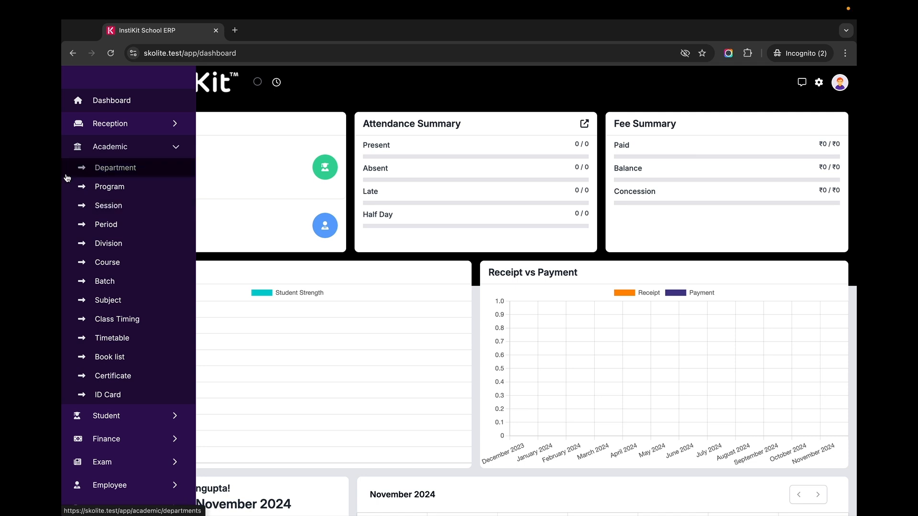
pyautogui.click(123, 171)
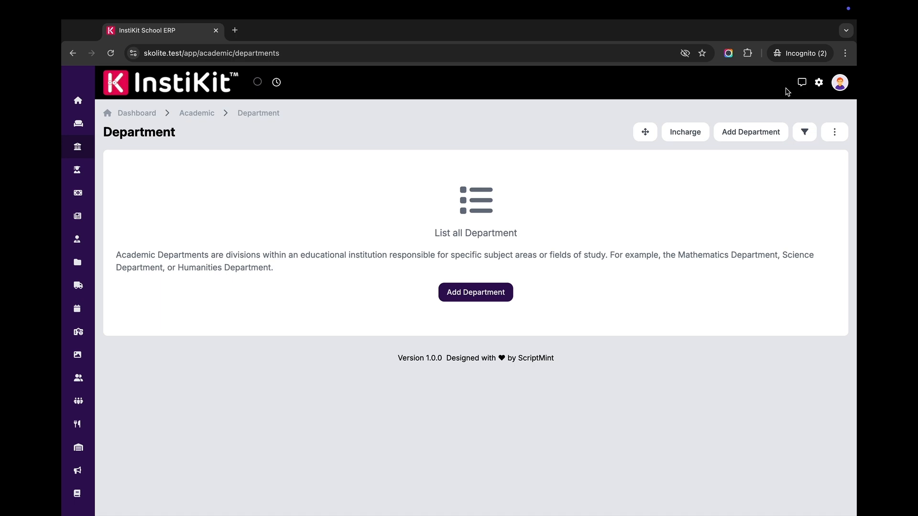
# - Open the school's role-wise permission settings for the Academic module
pyautogui.click(840, 84)
pyautogui.click(783, 184)
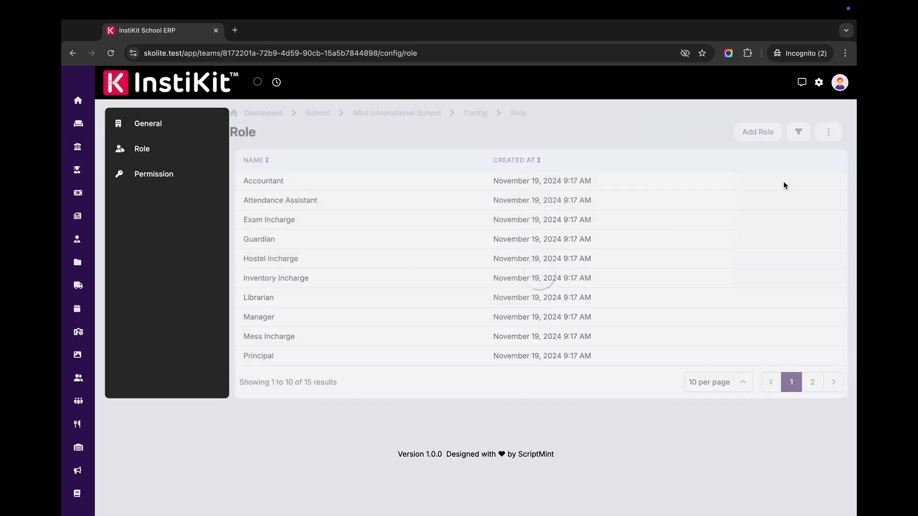
pyautogui.click(152, 176)
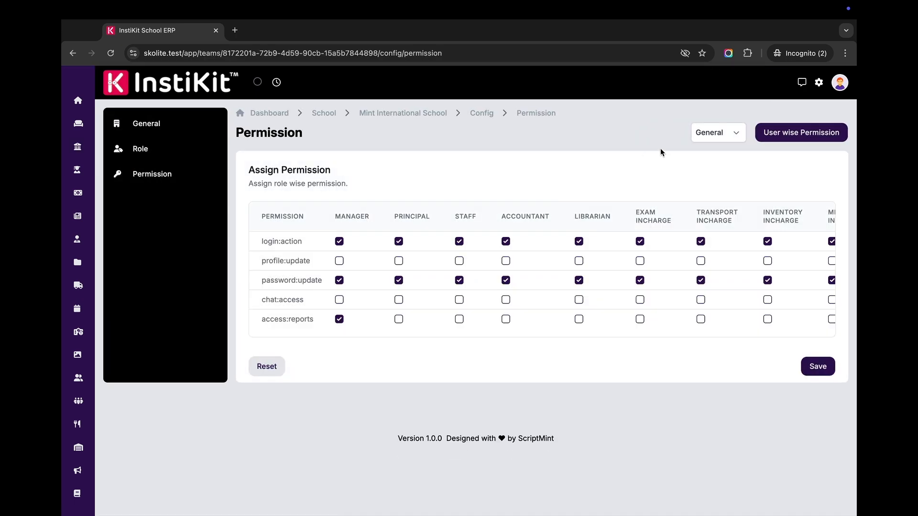
pyautogui.click(739, 136)
pyautogui.click(662, 153)
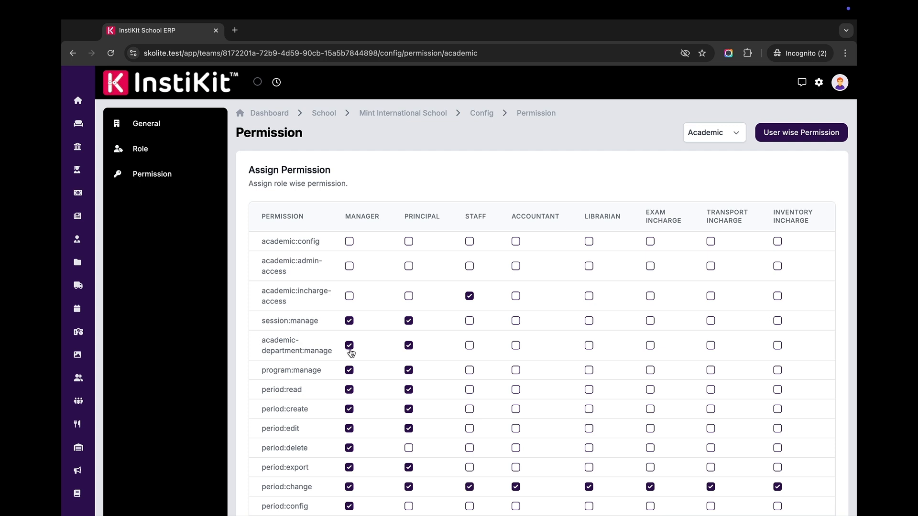
# - Start a new academic department and name it Mathematics Department
pyautogui.moveTo(116, 186)
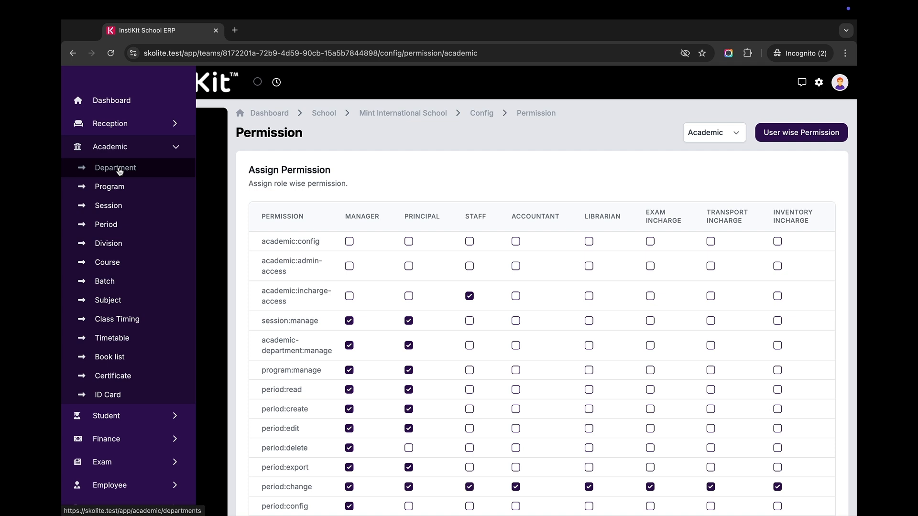
pyautogui.click(119, 171)
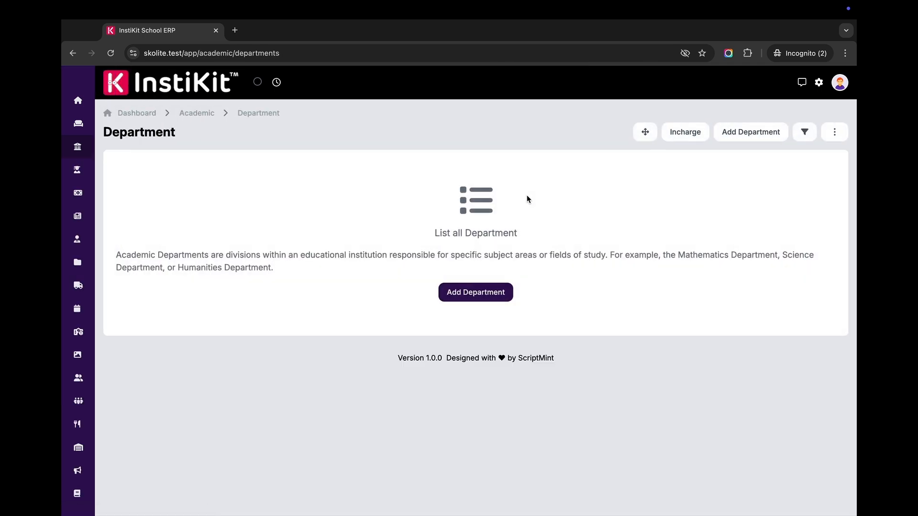
pyautogui.click(738, 135)
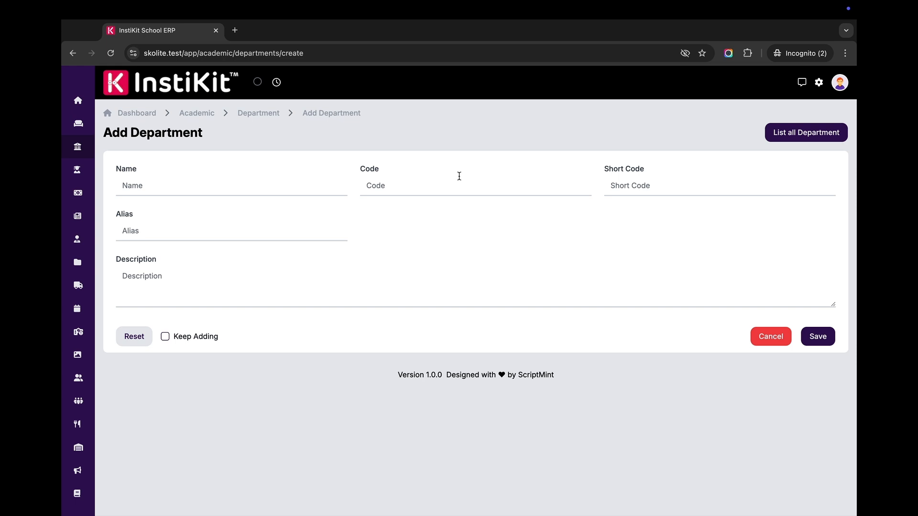
pyautogui.click(271, 187)
pyautogui.write('Mathematicds')
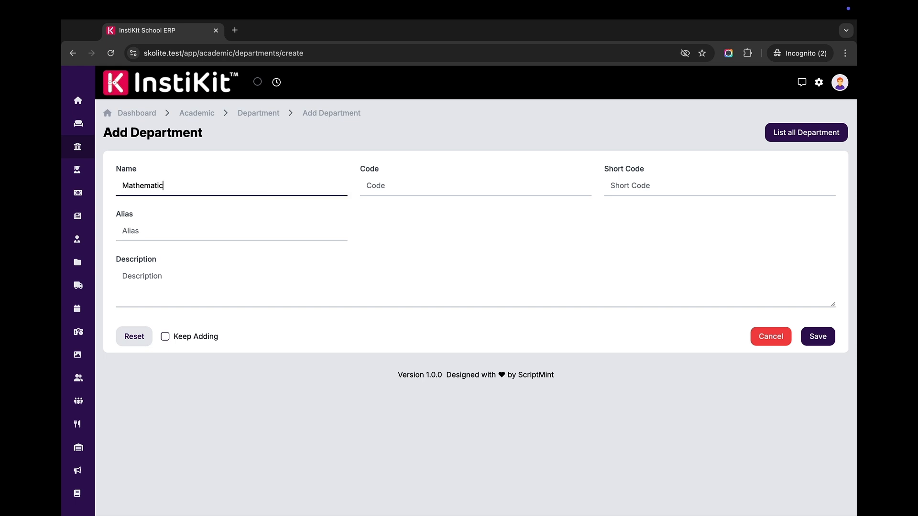
pyautogui.press('BackSpace')
pyautogui.press('BackSpace')
pyautogui.press('BackSpace')
pyautogui.write('s Department')
pyautogui.press('Tab')
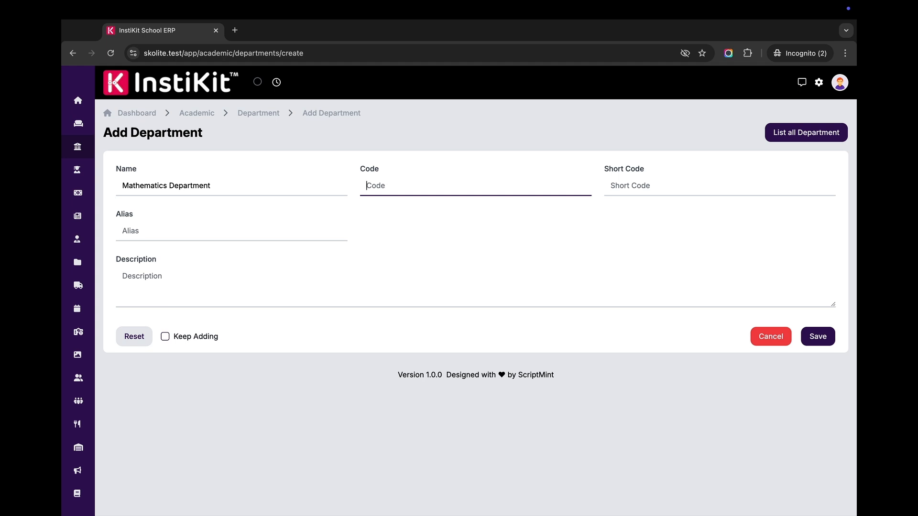
# - Set the department code to MATHS, leave the short code, alias and description empty, and save the department
pyautogui.write('MATHS')
pyautogui.press('Tab')
pyautogui.press('Tab')
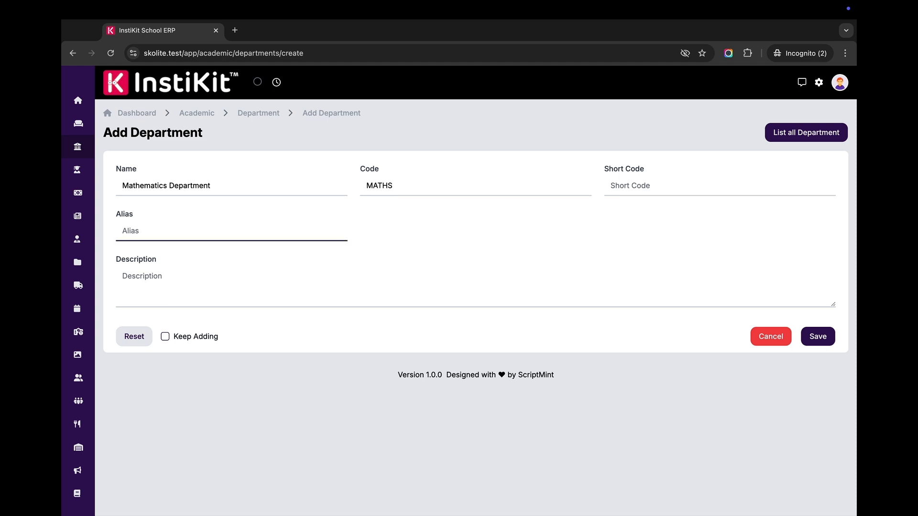
pyautogui.click(142, 276)
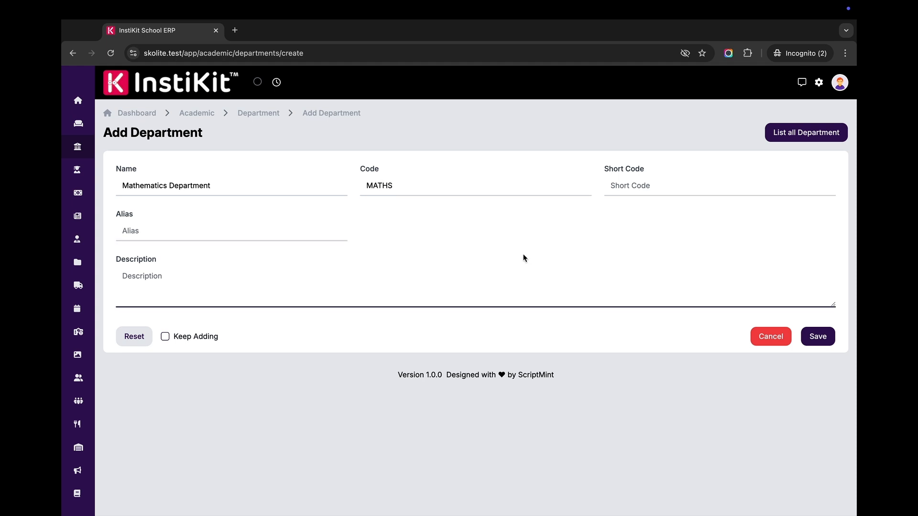
pyautogui.click(803, 335)
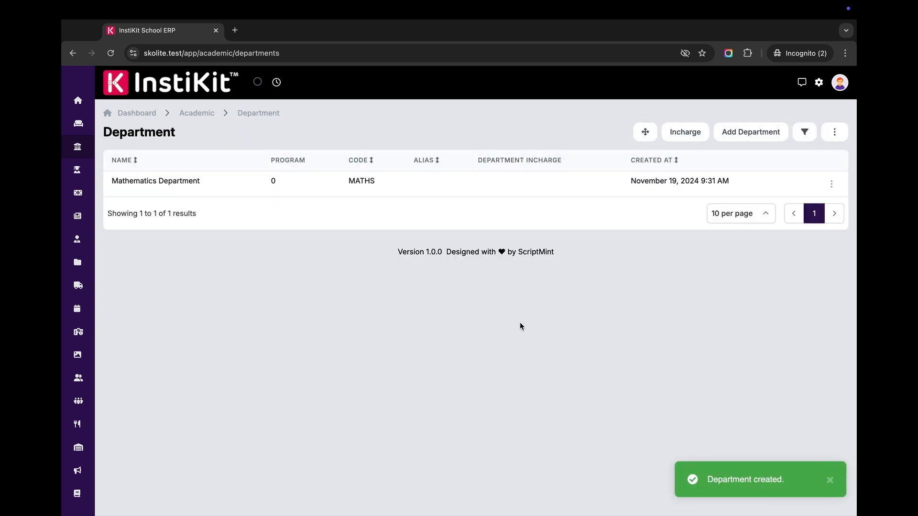
# - Add another department named Science Department with the code SCIENCE and save it
pyautogui.click(745, 133)
pyautogui.click(227, 186)
pyautogui.write('Sci')
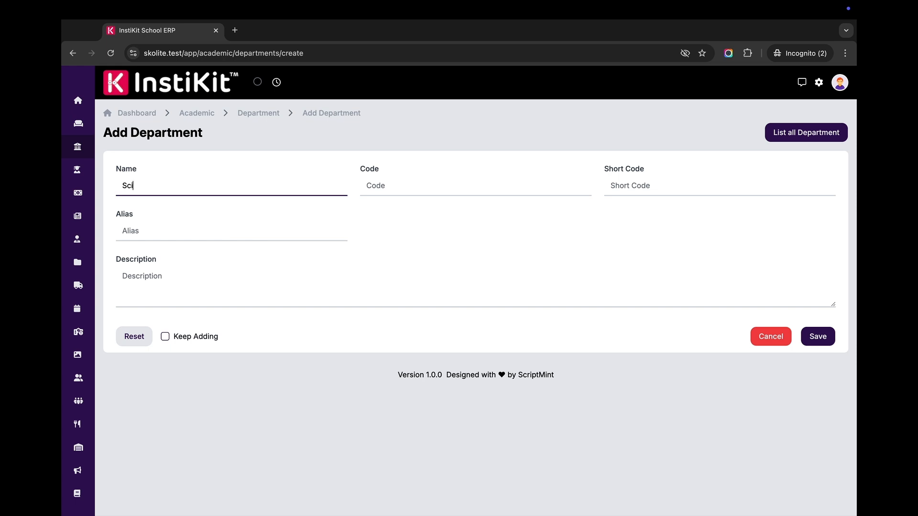
pyautogui.write('ence Department')
pyautogui.press('Tab')
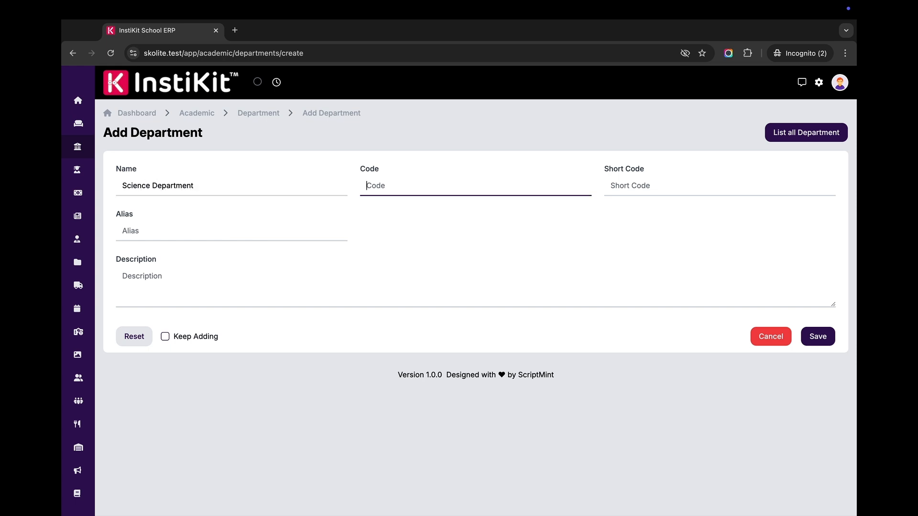
pyautogui.write('SC')
pyautogui.press('BackSpace')
pyautogui.write('CIENCE')
pyautogui.press('Tab')
pyautogui.press('Tab')
pyautogui.press('Return')
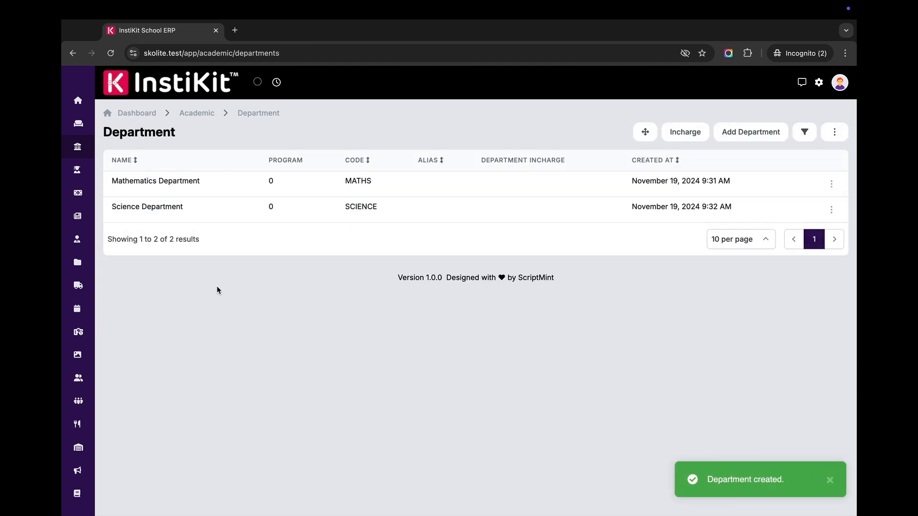
# - Sort the department list by name and by code, and reorder the departments so Science Department comes before Mathematics Department
pyautogui.click(126, 161)
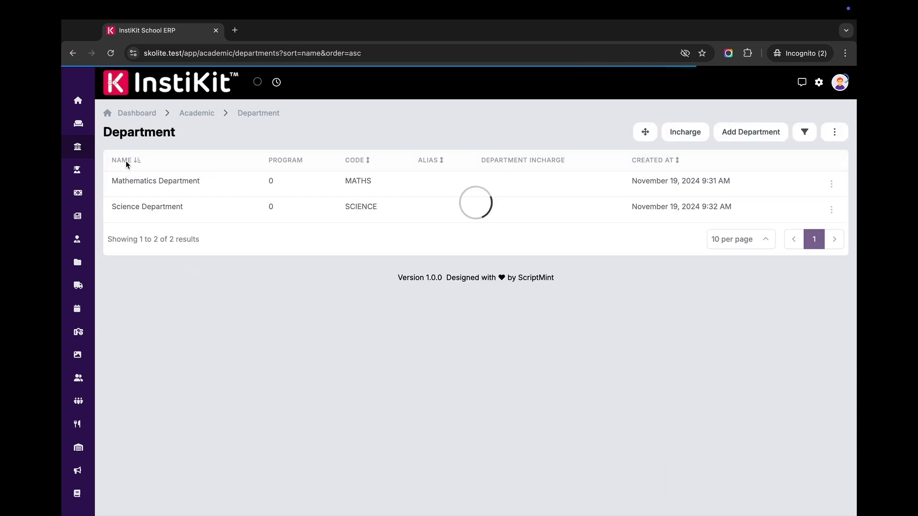
pyautogui.click(357, 166)
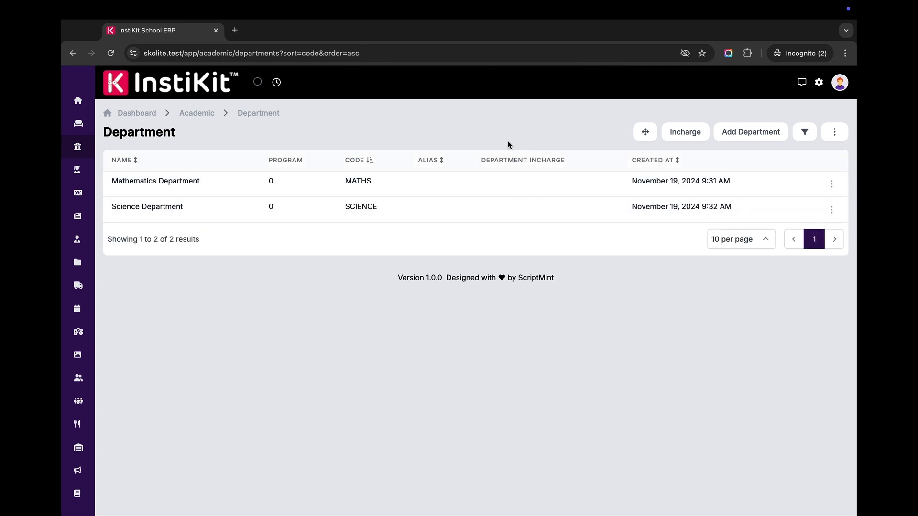
pyautogui.click(648, 137)
pyautogui.moveTo(243, 340); pyautogui.dragTo(241, 316)
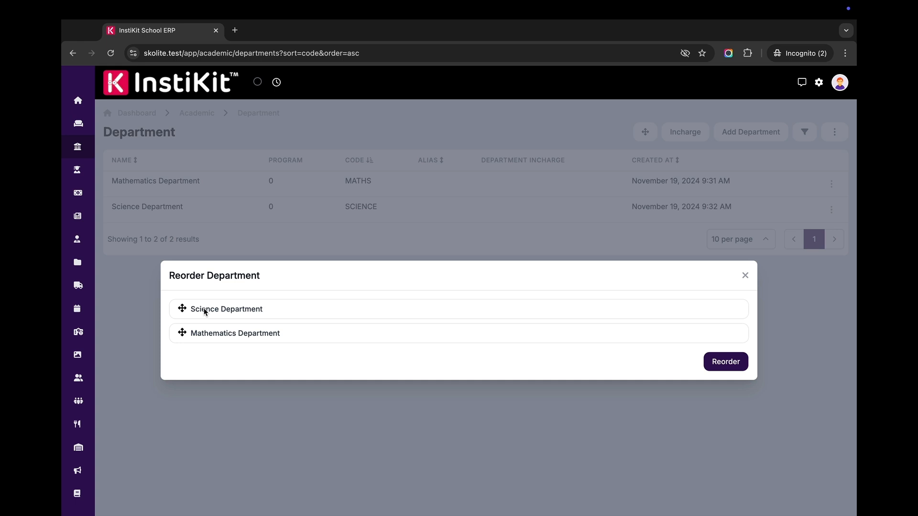
pyautogui.click(736, 361)
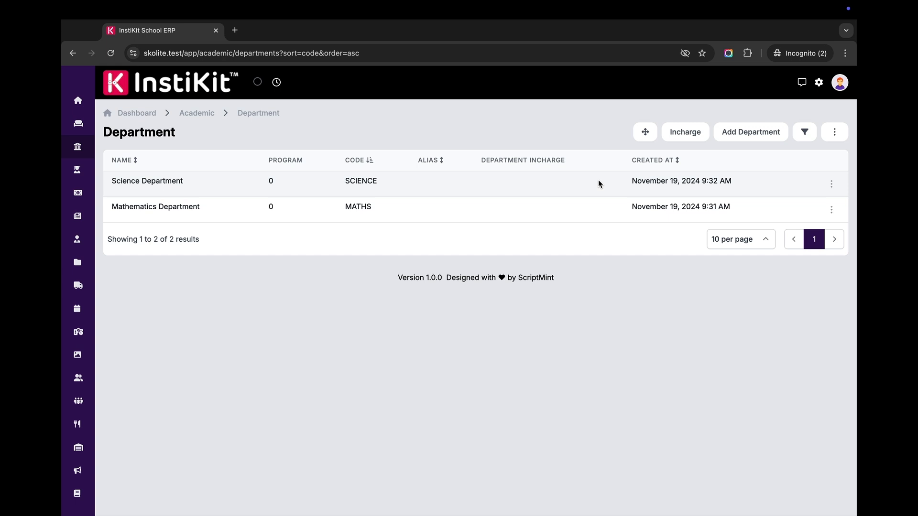
# - Filter the department list by the name science, and dismiss the filter
pyautogui.click(807, 134)
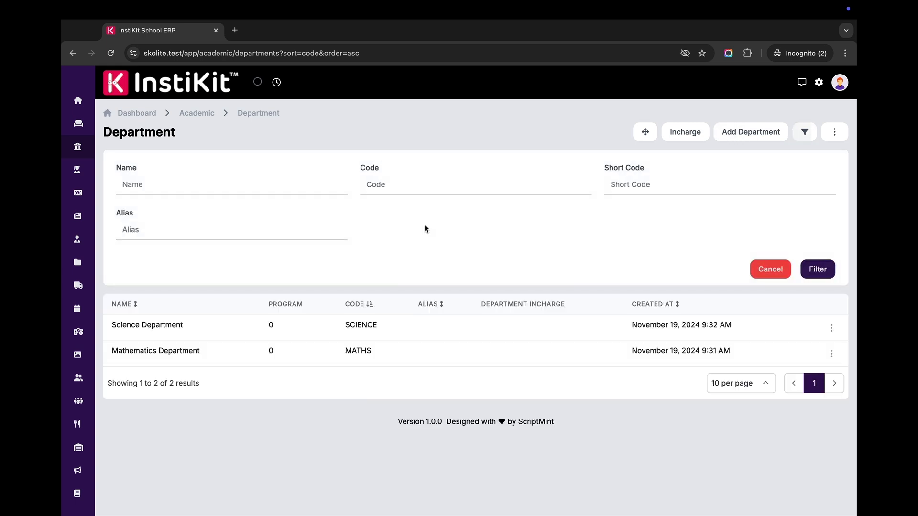
pyautogui.click(221, 183)
pyautogui.write('science')
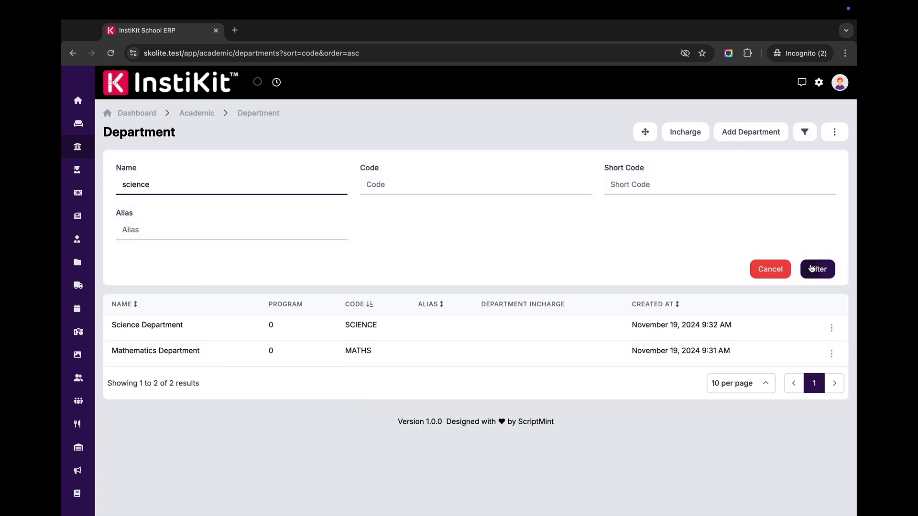
pyautogui.click(811, 268)
pyautogui.click(768, 270)
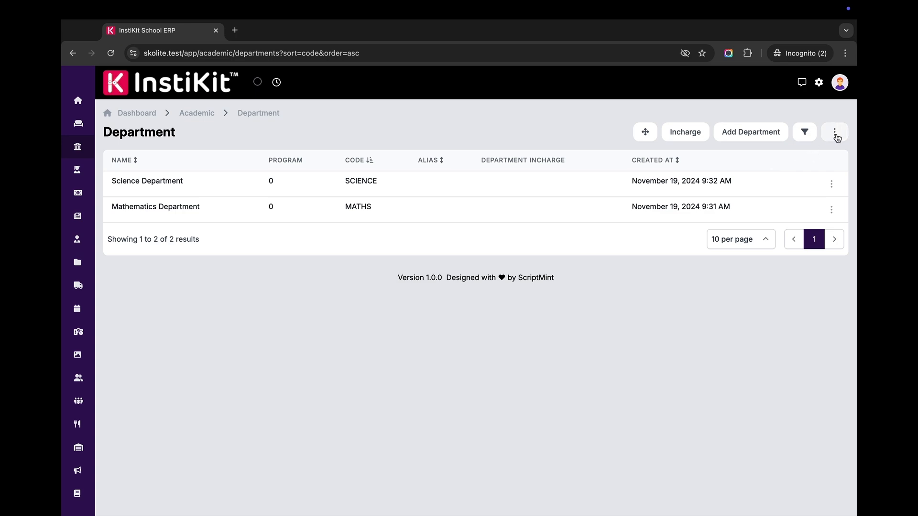
# - Output the department list as a print view, a PDF and an Excel export
pyautogui.click(834, 133)
pyautogui.click(775, 156)
pyautogui.click(835, 134)
pyautogui.click(793, 175)
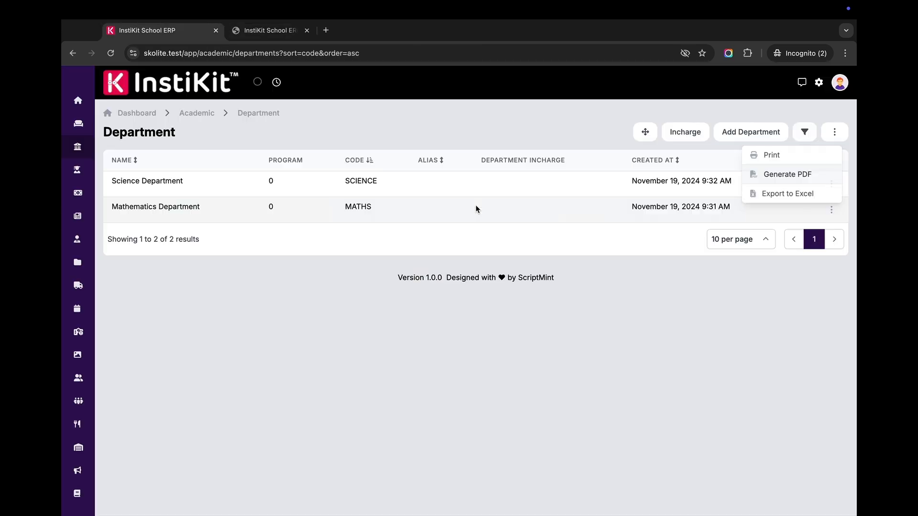
pyautogui.click(845, 133)
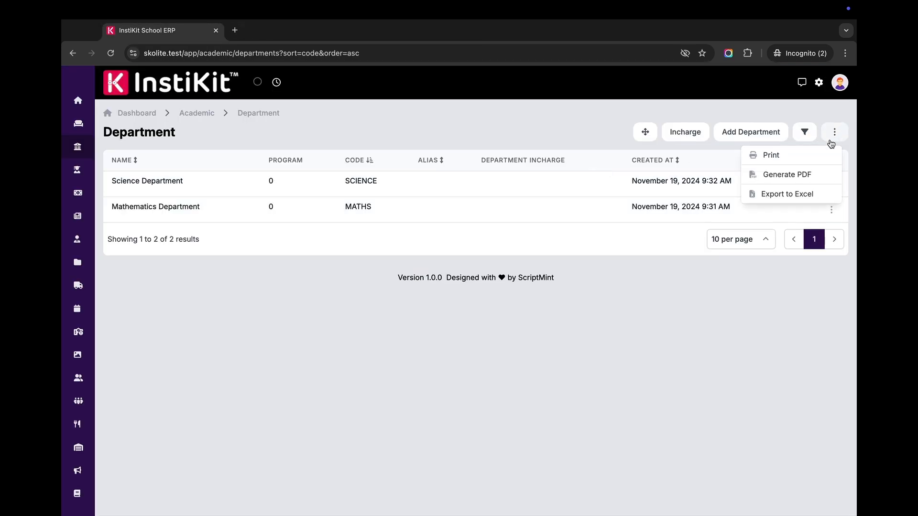
pyautogui.click(791, 193)
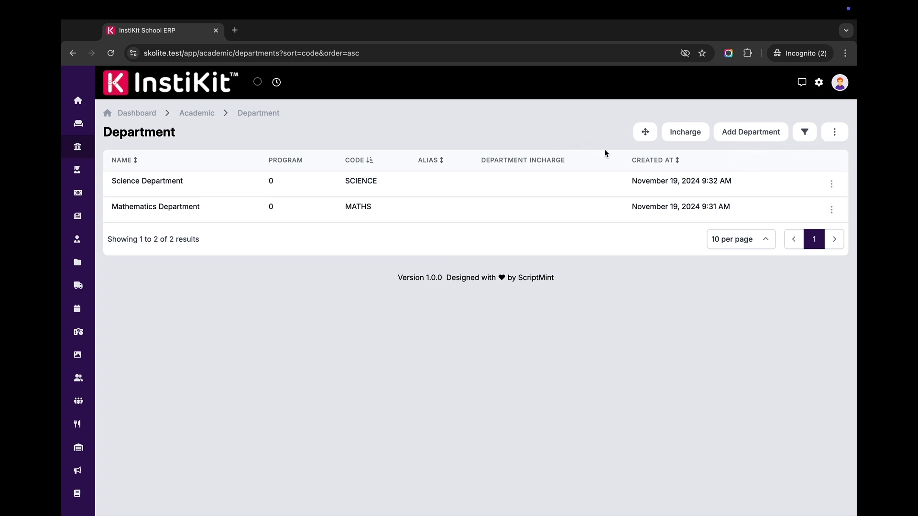
# - Start a new department incharge record and choose Mathematics Department as its department
pyautogui.click(685, 136)
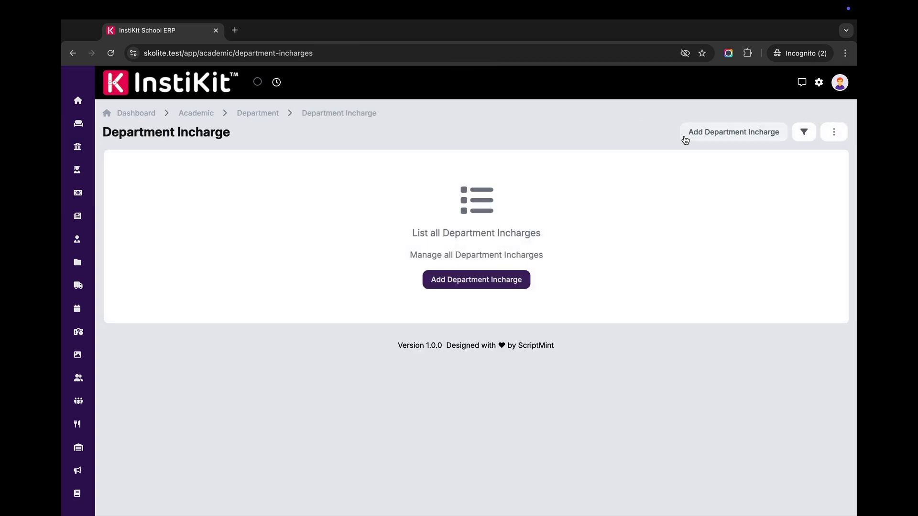
pyautogui.click(476, 282)
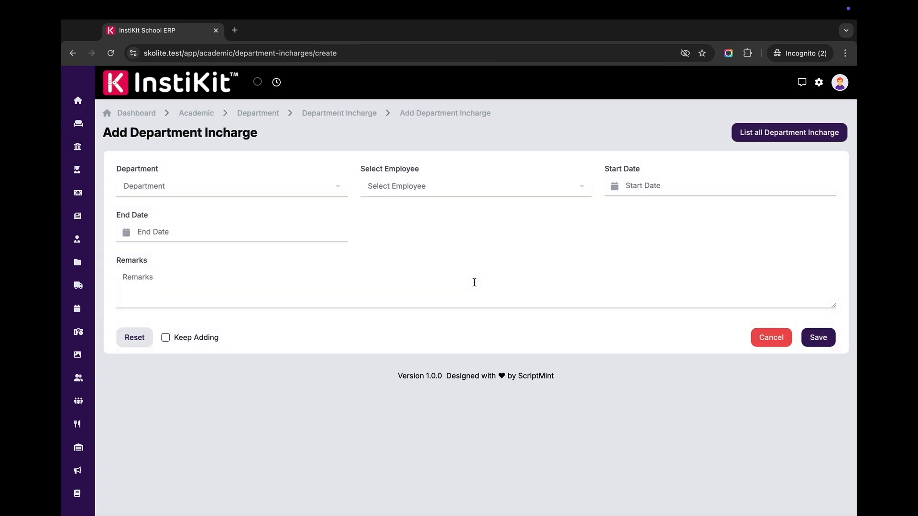
pyautogui.click(192, 187)
pyautogui.click(185, 206)
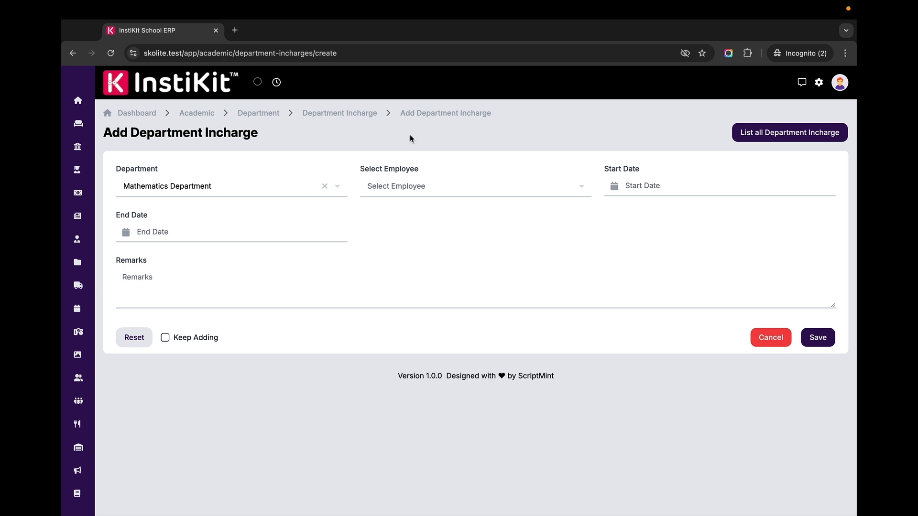
# - Start a new academic program and set its type to Under Graduate
pyautogui.moveTo(102, 148)
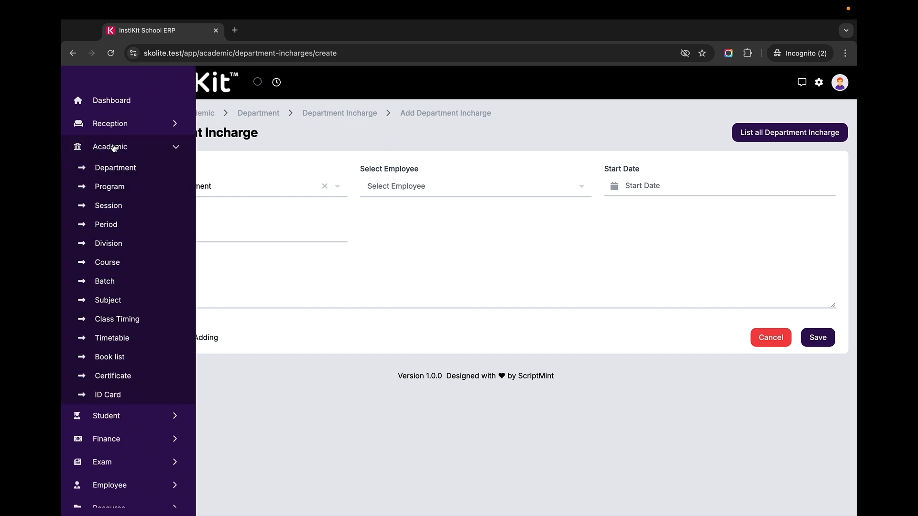
pyautogui.click(125, 190)
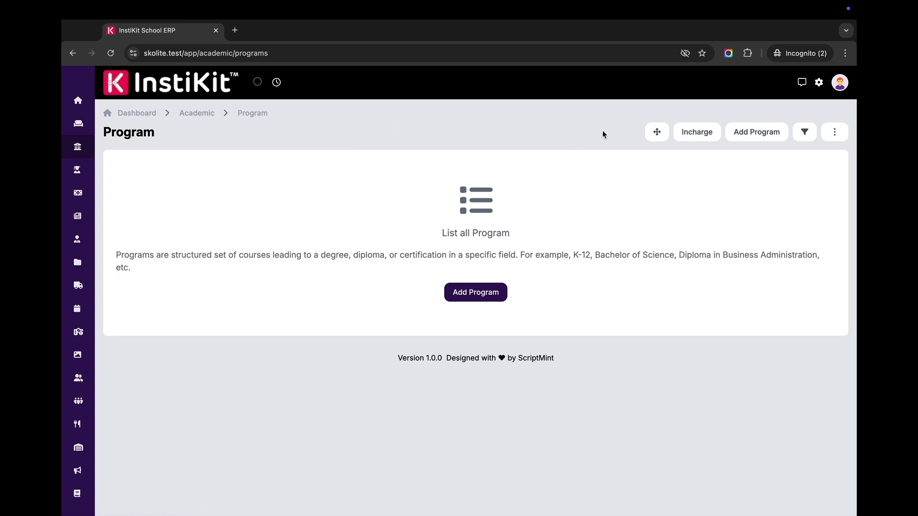
pyautogui.click(756, 132)
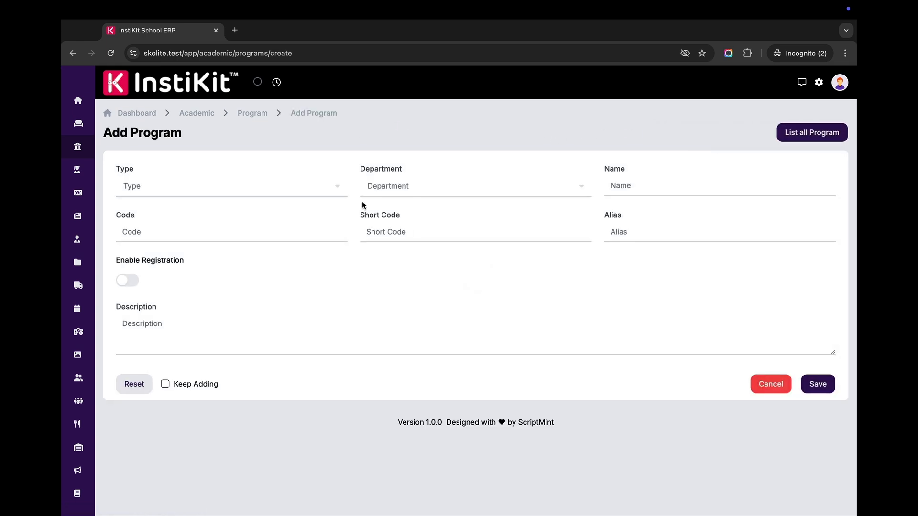
pyautogui.click(227, 186)
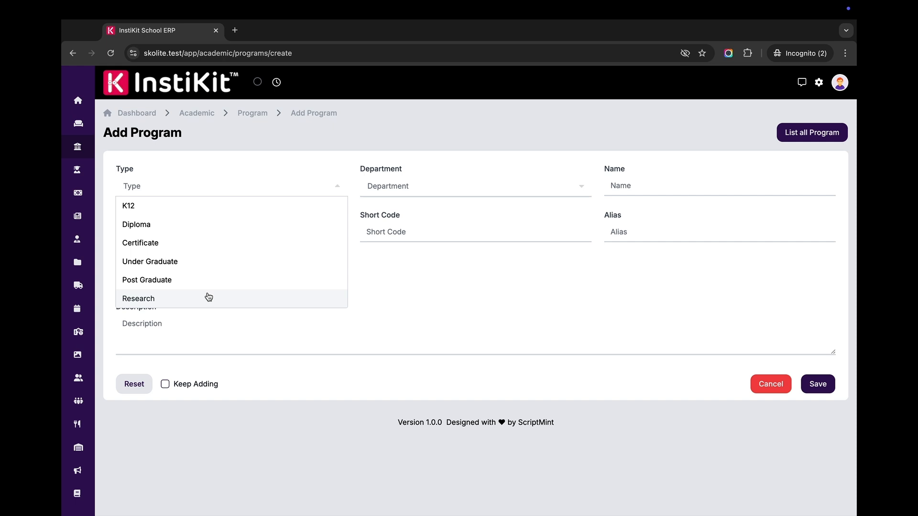
pyautogui.click(185, 267)
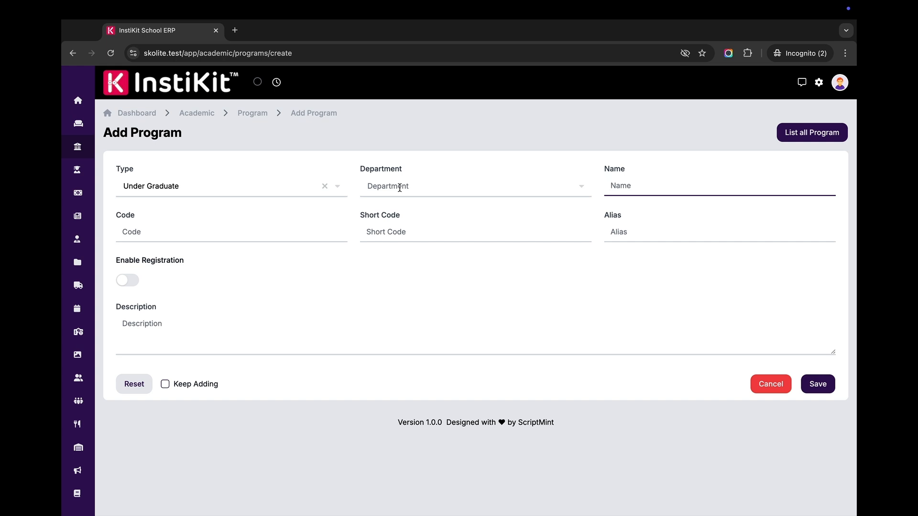
# - Complete the program with Science Department, name Bachelor of Science, code BSc and registration enabled, and save it
pyautogui.click(400, 187)
pyautogui.click(389, 221)
pyautogui.click(655, 185)
pyautogui.write('Bachelor ')
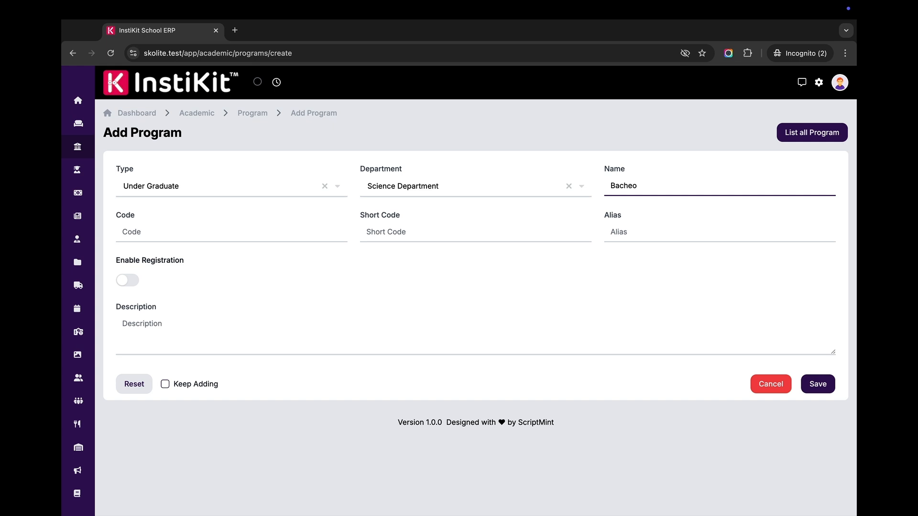
pyautogui.write('of Science')
pyautogui.press('Tab')
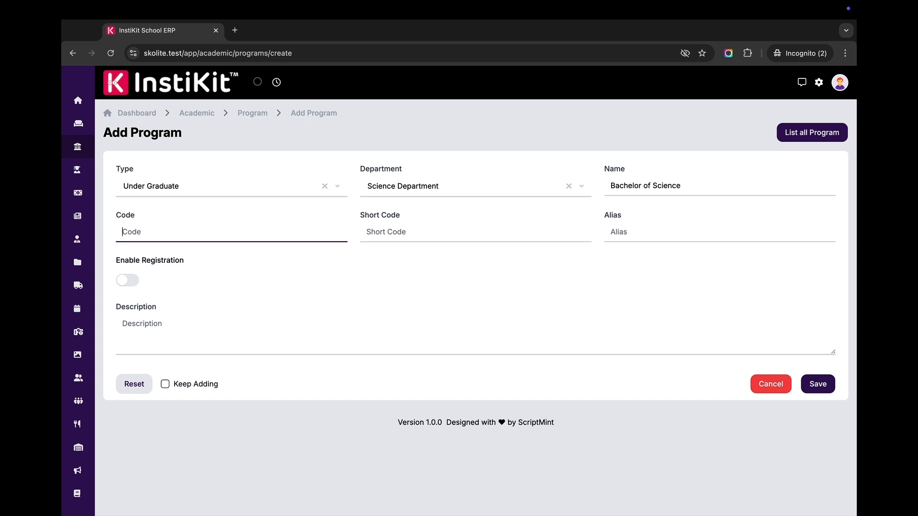
pyautogui.write('BSc')
pyautogui.click(136, 285)
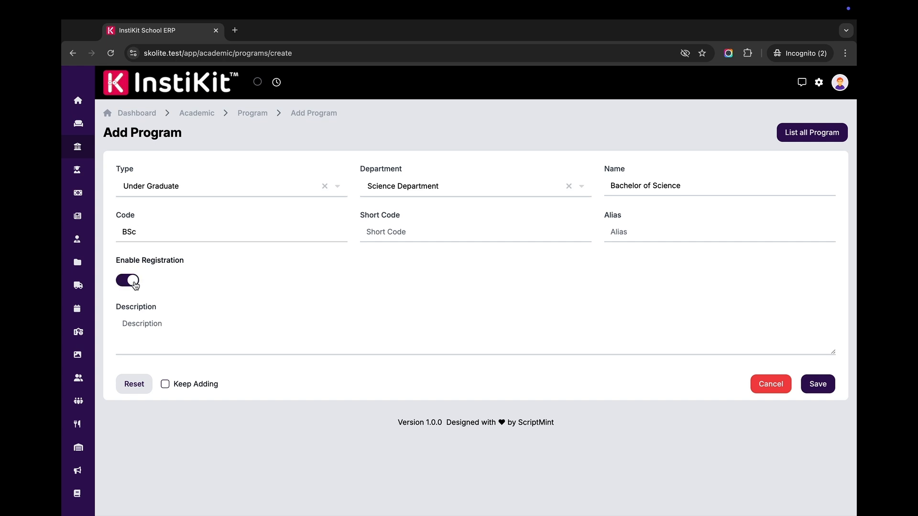
pyautogui.click(818, 384)
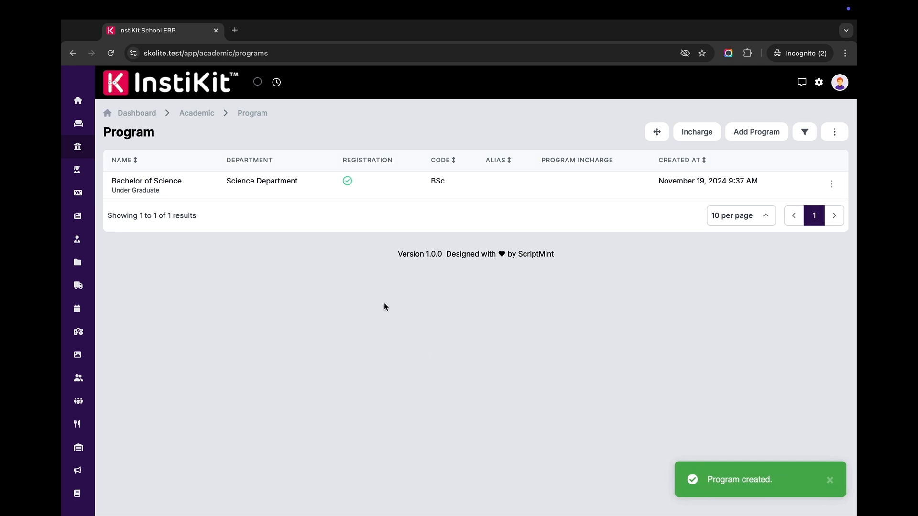
# - Look through the program list's reorder, filter and output options, and open a blank program incharge form
pyautogui.click(657, 136)
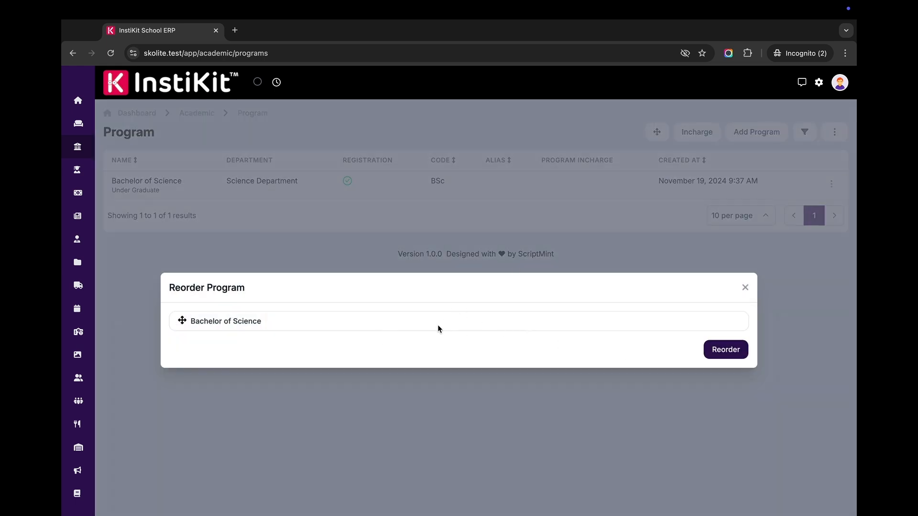
pyautogui.click(744, 287)
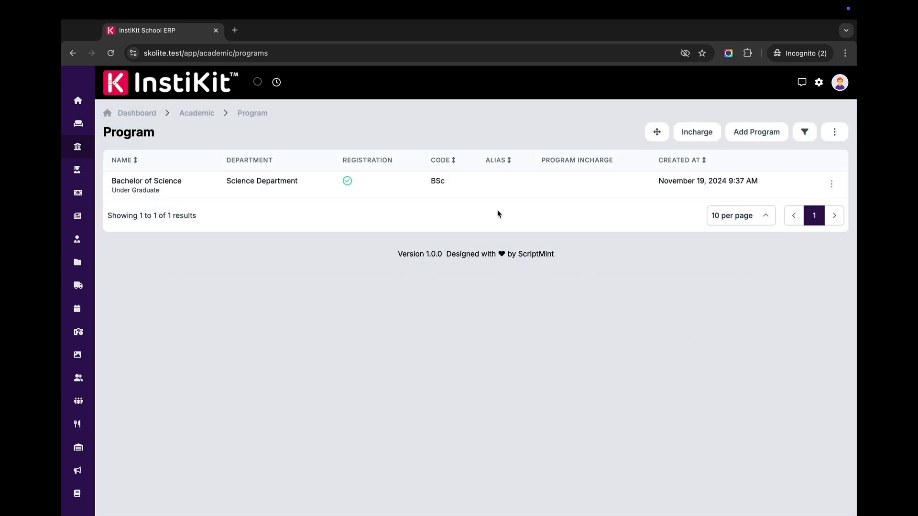
pyautogui.click(129, 166)
pyautogui.click(805, 135)
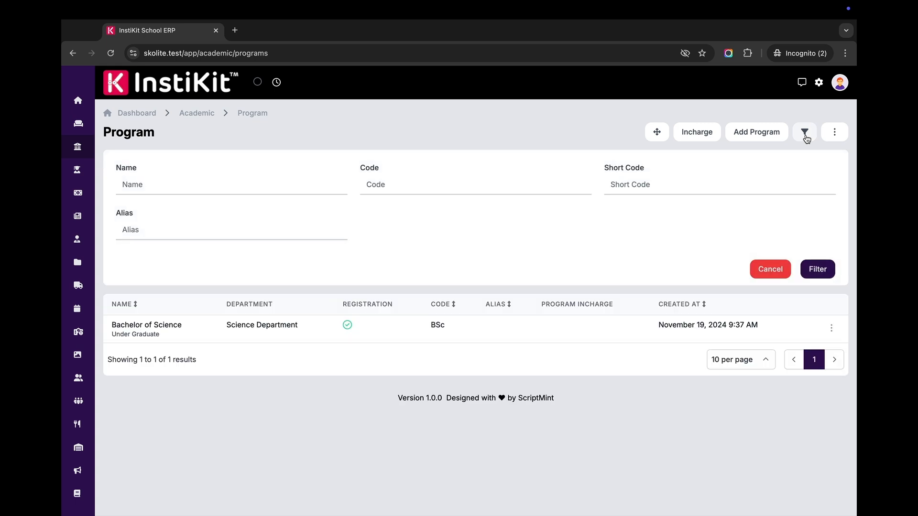
pyautogui.click(805, 135)
pyautogui.click(834, 133)
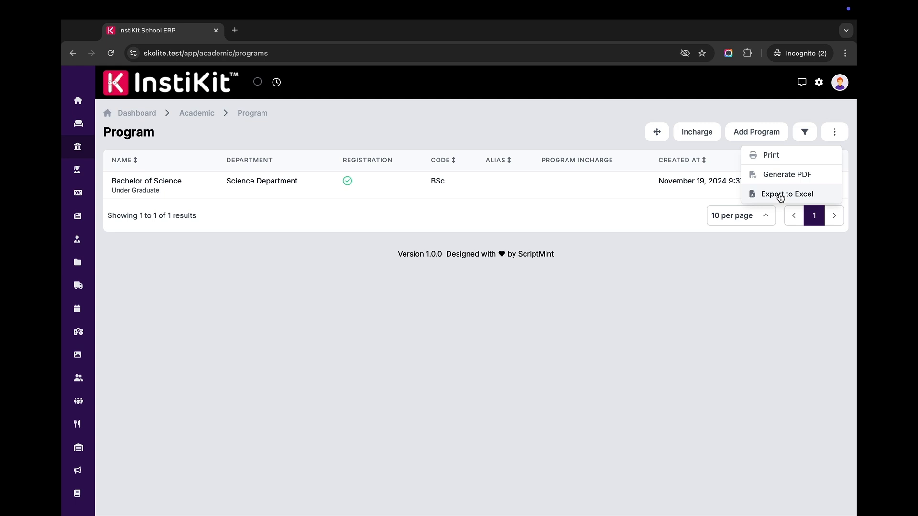
pyautogui.click(688, 271)
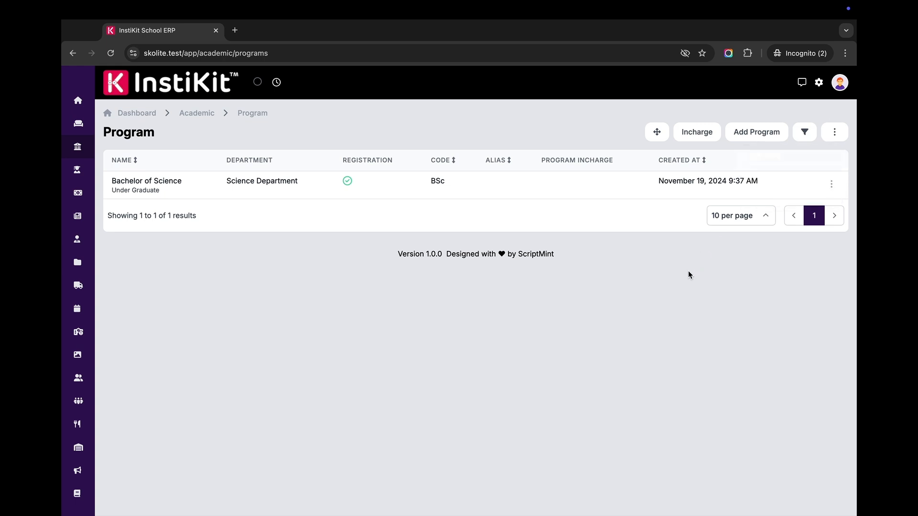
pyautogui.click(698, 133)
pyautogui.click(477, 280)
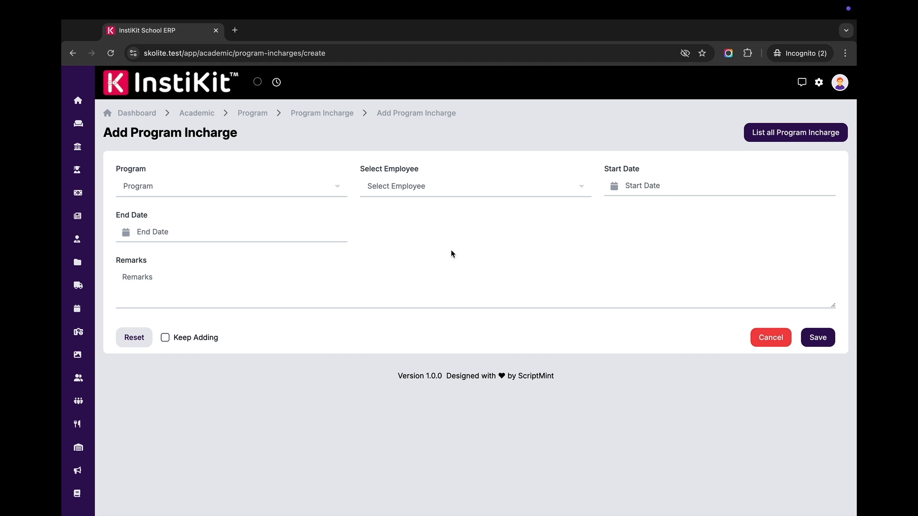
# - Start a new academic session named Session 2024-2025 with the code 2024-2025
pyautogui.moveTo(127, 166)
pyautogui.click(127, 207)
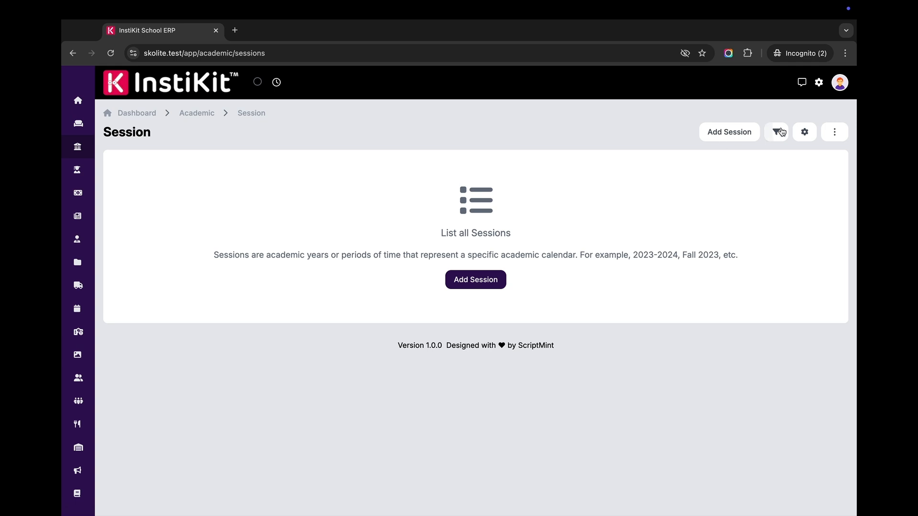
pyautogui.click(731, 132)
pyautogui.click(196, 184)
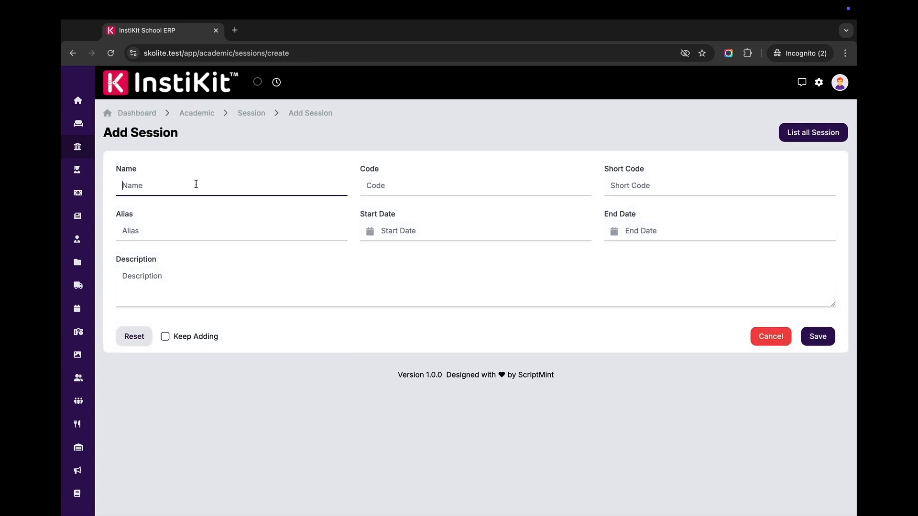
pyautogui.write('Session 2024-2025')
pyautogui.press('Tab')
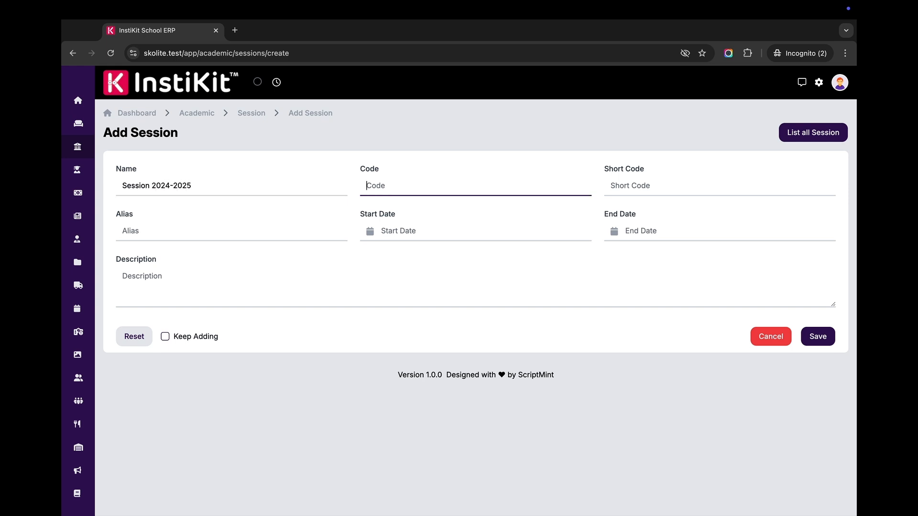
pyautogui.write('2024-2025')
pyautogui.press('Tab')
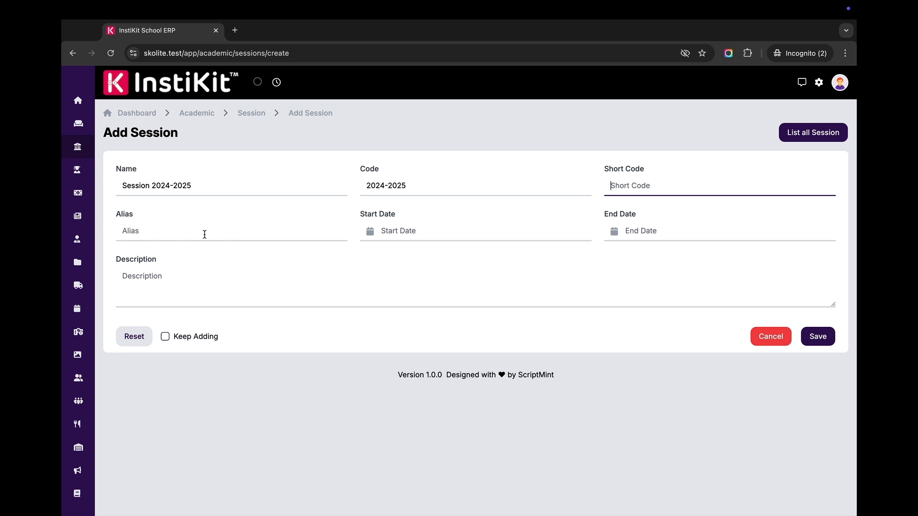
# - Set the session's start date to Apr 1 2024 and end date to Mar 31 2025, and save the session
pyautogui.click(405, 232)
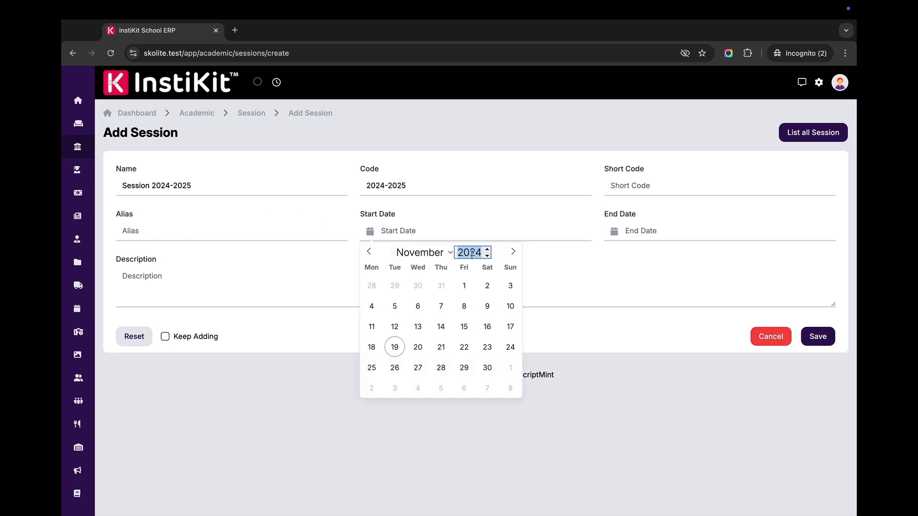
pyautogui.click(415, 258)
pyautogui.click(408, 149)
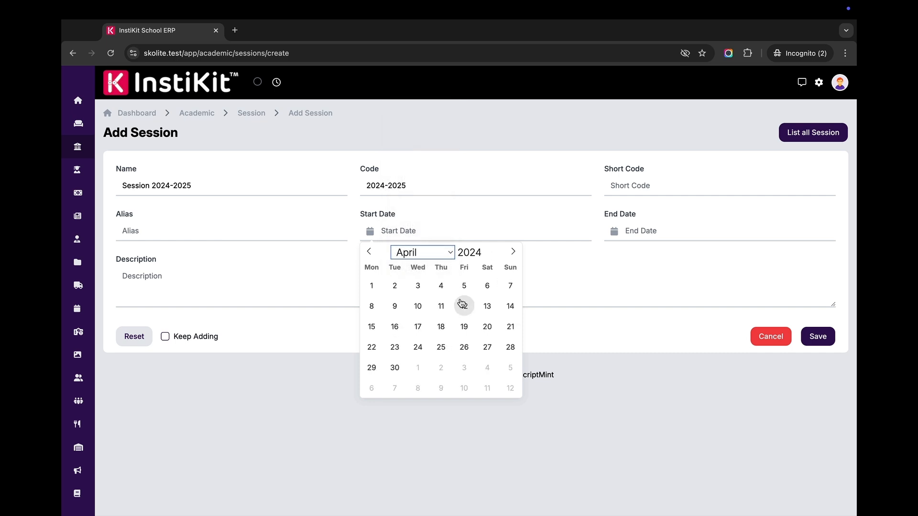
pyautogui.click(362, 286)
pyautogui.click(616, 232)
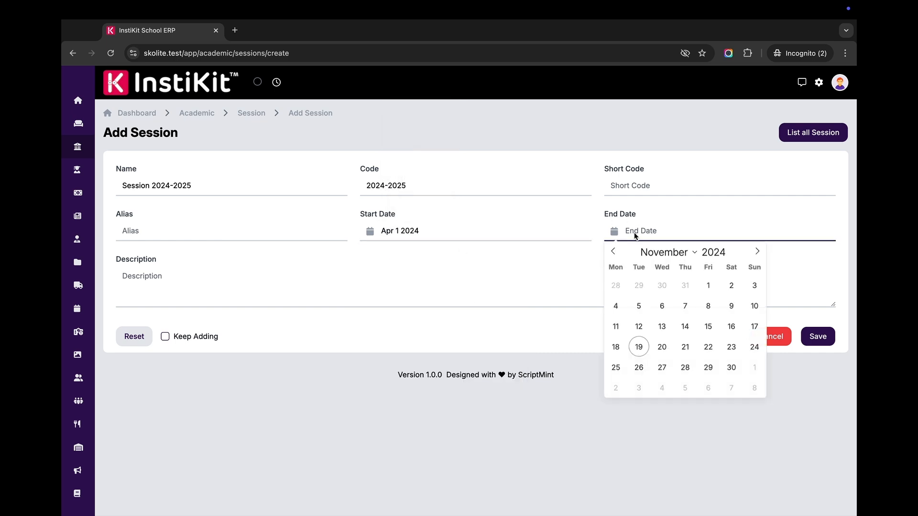
pyautogui.click(732, 252)
pyautogui.click(669, 253)
pyautogui.click(669, 135)
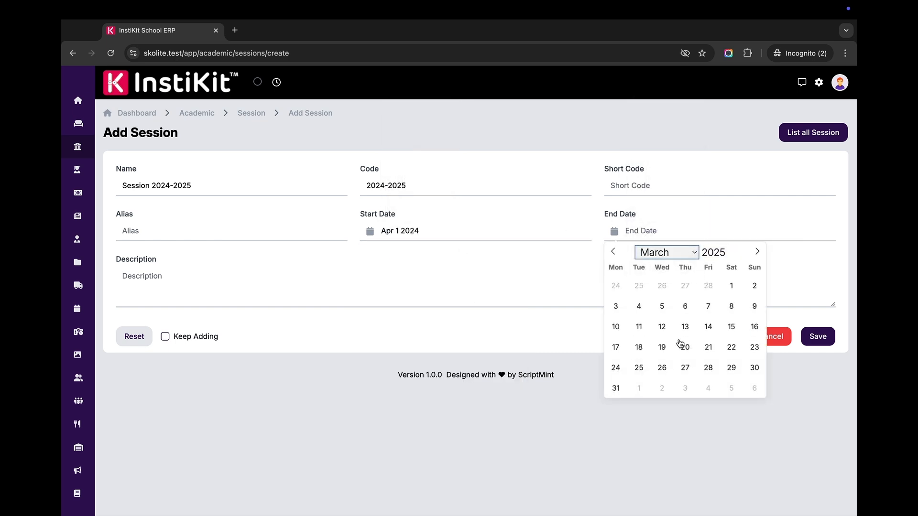
pyautogui.click(615, 388)
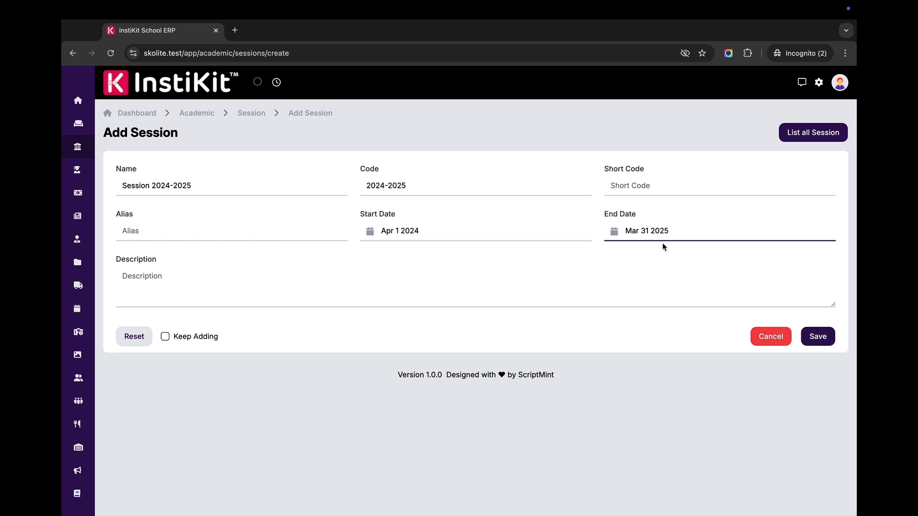
pyautogui.click(816, 336)
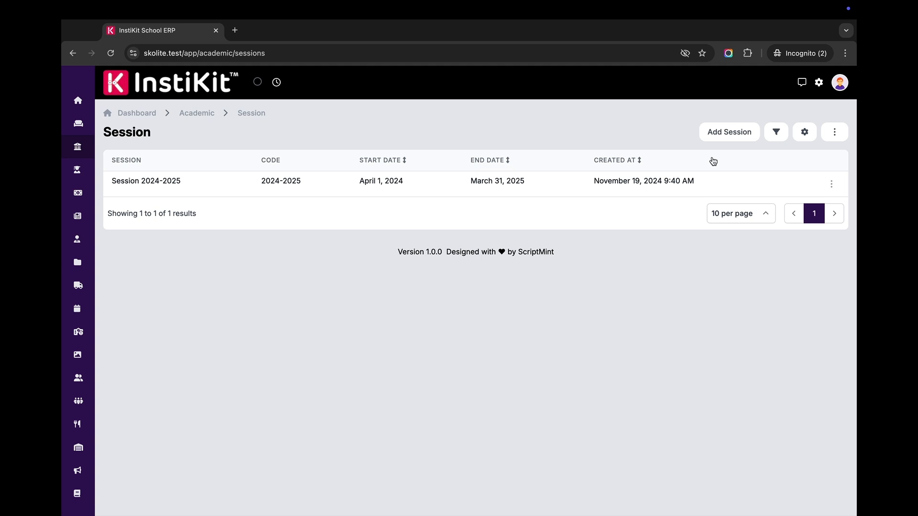
# - Examine the session list's filter fields and output options
pyautogui.click(775, 137)
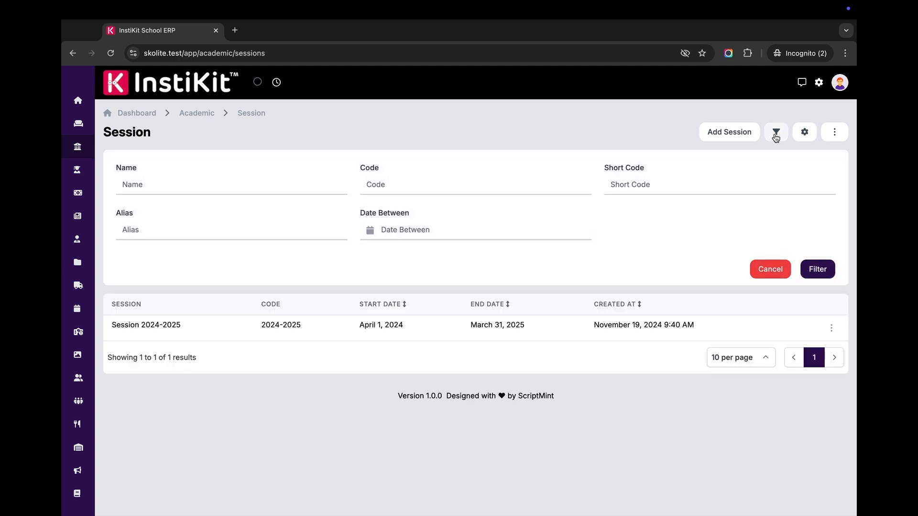
pyautogui.click(775, 137)
pyautogui.click(836, 136)
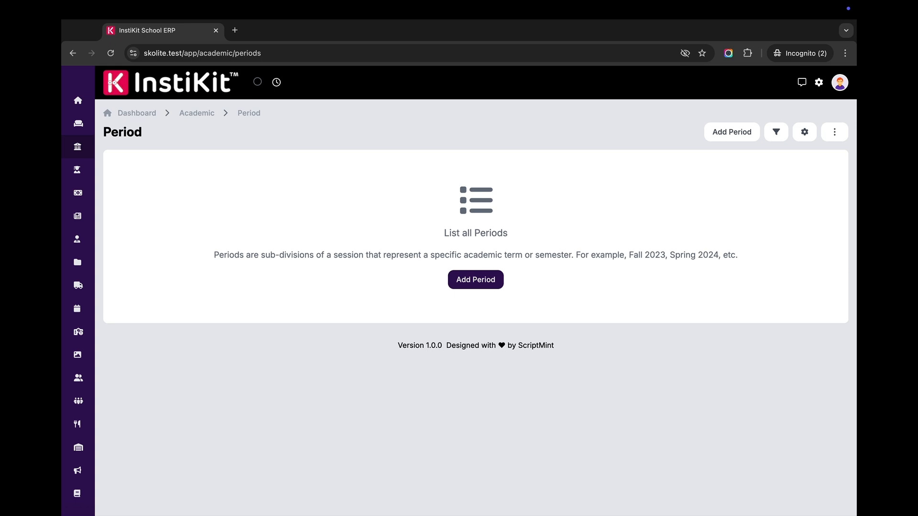
# - Review the role-wise Academic permissions in the school's configuration, including those for sessions, programs and periods
pyautogui.click(838, 84)
pyautogui.click(770, 185)
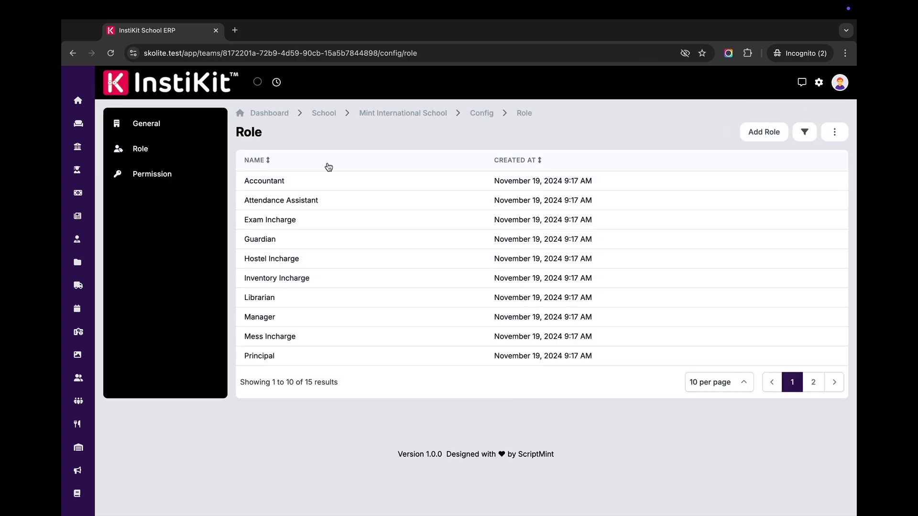
pyautogui.click(173, 179)
pyautogui.click(739, 138)
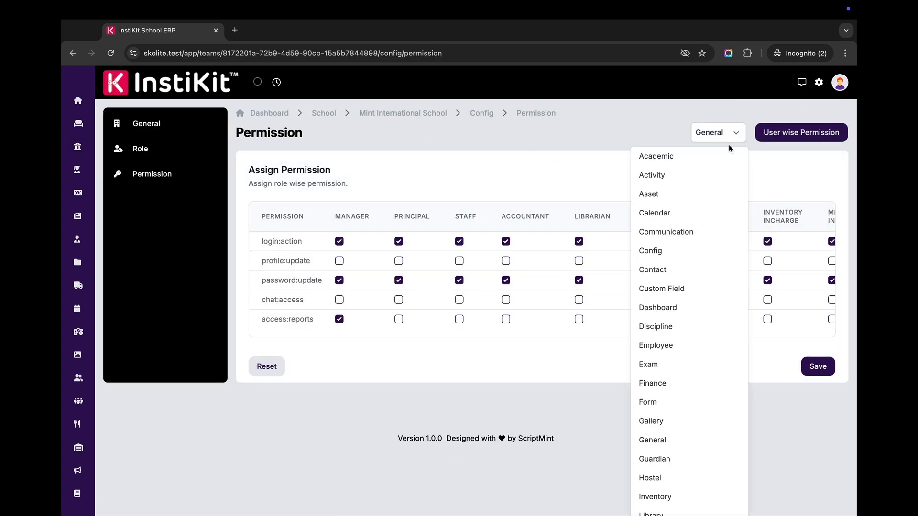
pyautogui.click(661, 157)
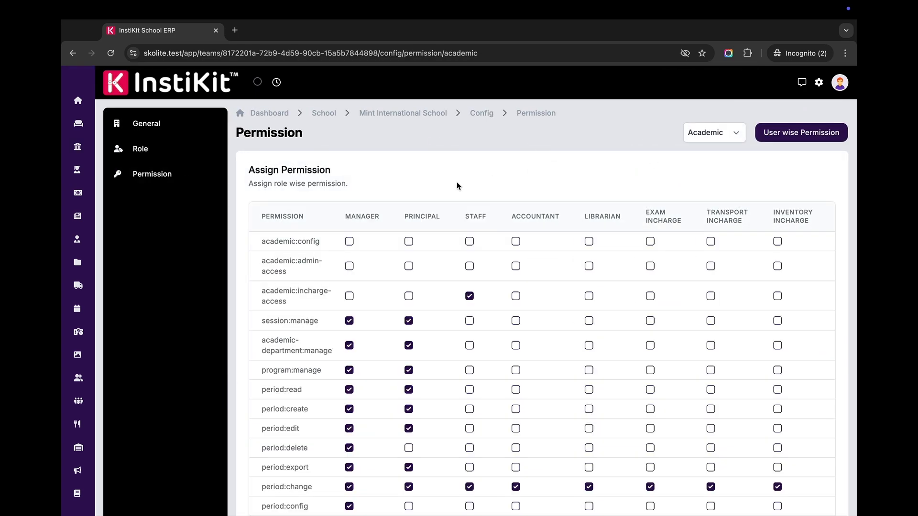
pyautogui.scroll(-3, 457, 184)
pyautogui.scroll(-2, 316, 266)
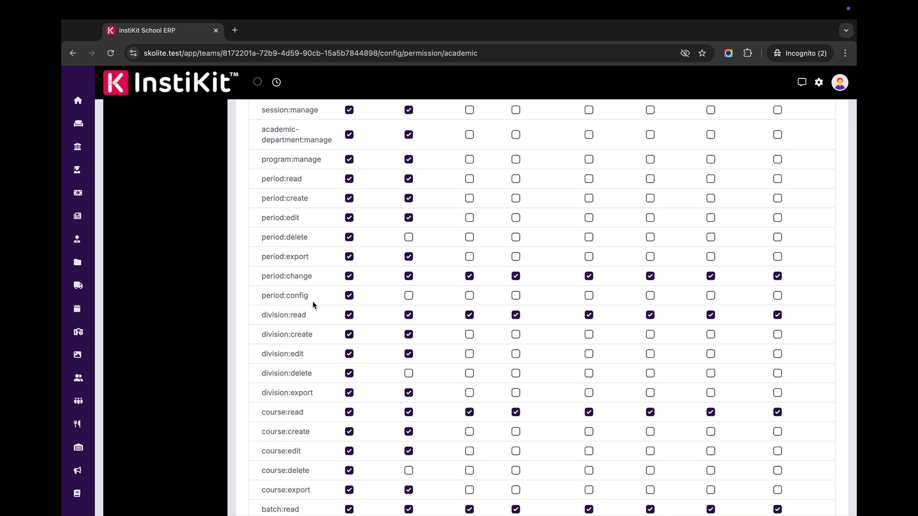
pyautogui.scroll(3, 334, 228)
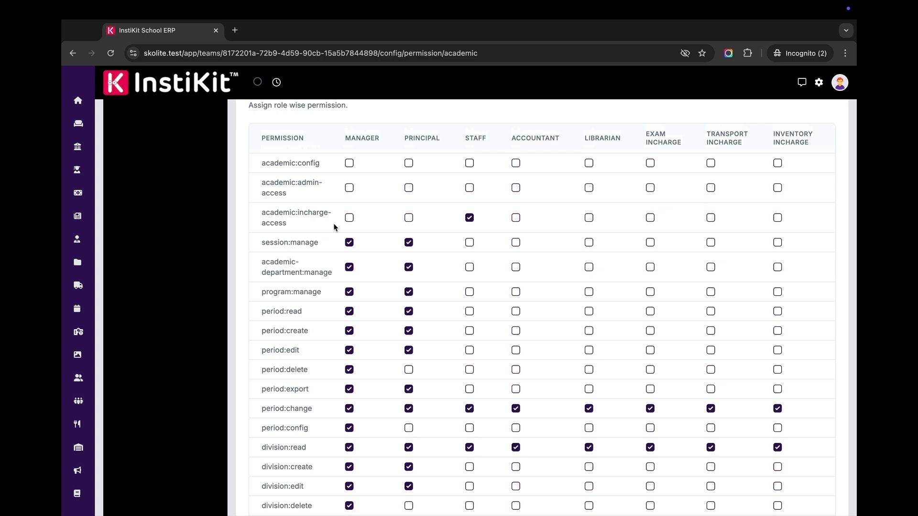
# - Start a new academic period and name it June - Dec 2024, without linking a session
pyautogui.moveTo(98, 172)
pyautogui.click(99, 225)
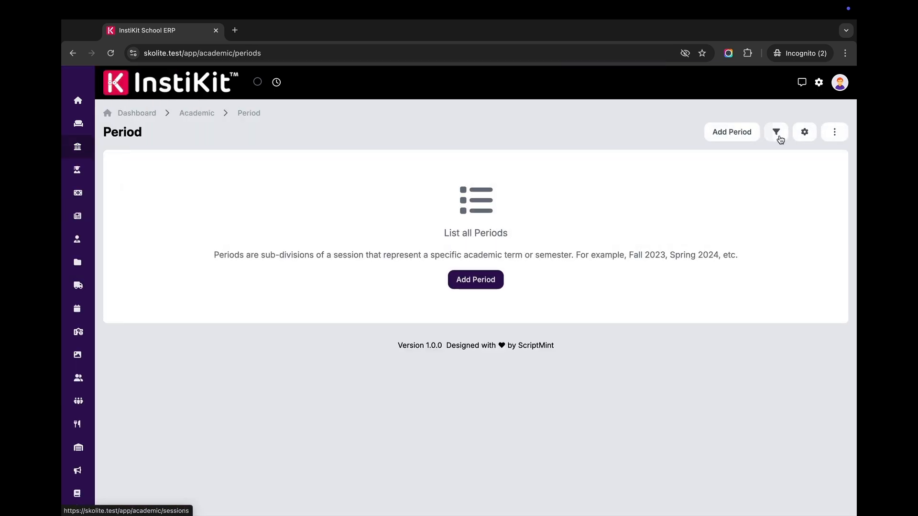
pyautogui.click(723, 139)
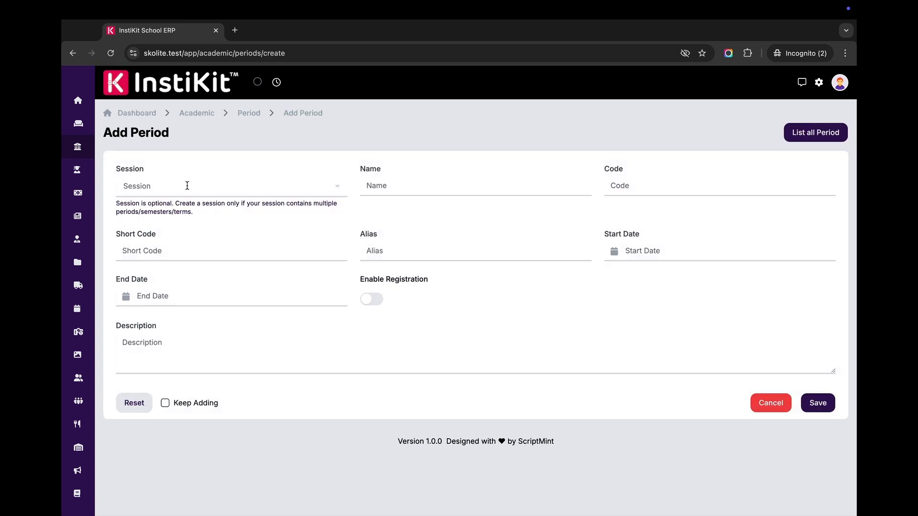
pyautogui.click(376, 184)
pyautogui.write('June - Dec 2024')
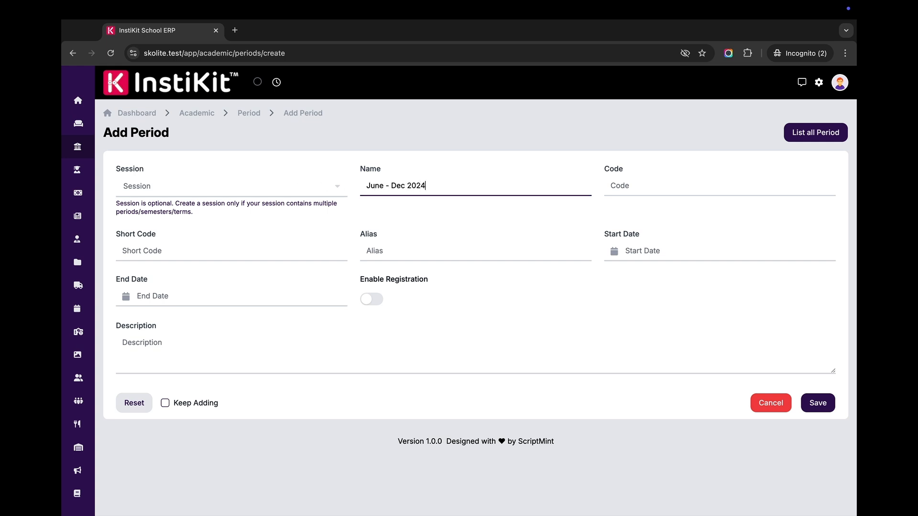
pyautogui.press('Tab')
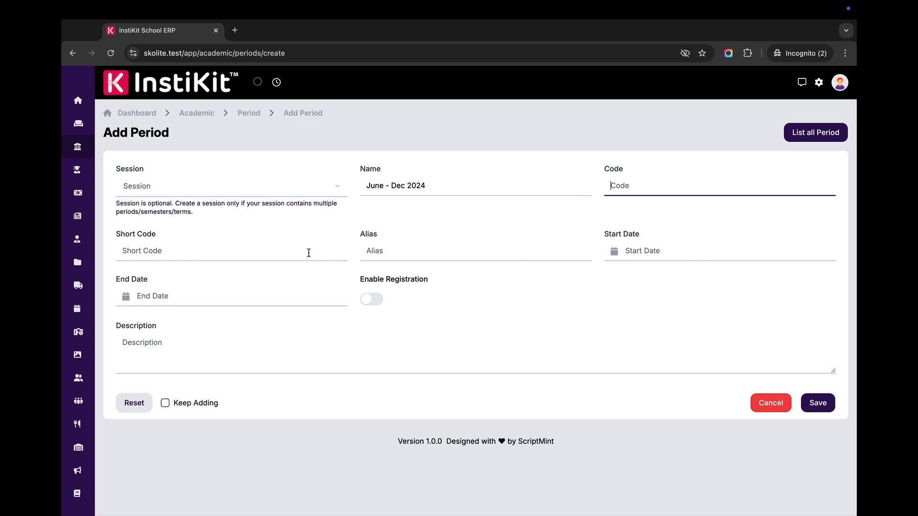
# - Set the period's start date to Jun 1 2024 and its end date to Dec 31 2024
pyautogui.click(651, 249)
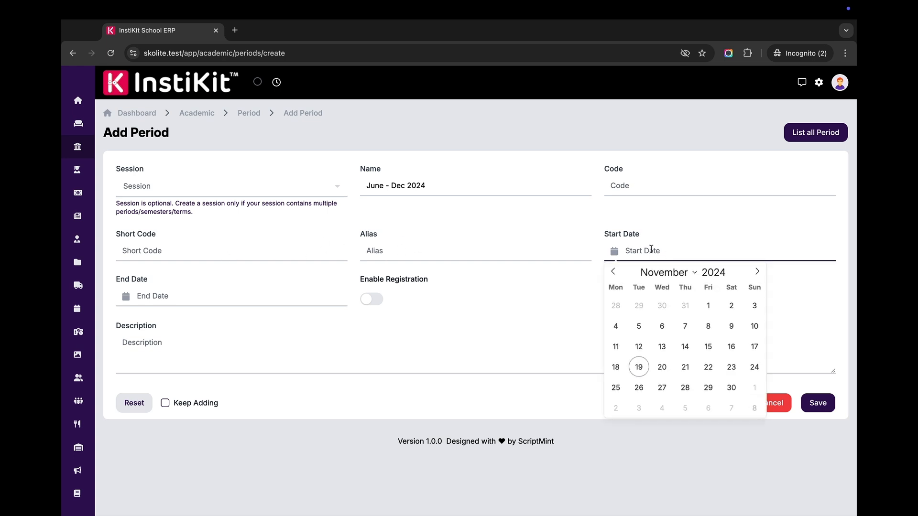
pyautogui.click(675, 272)
pyautogui.click(656, 202)
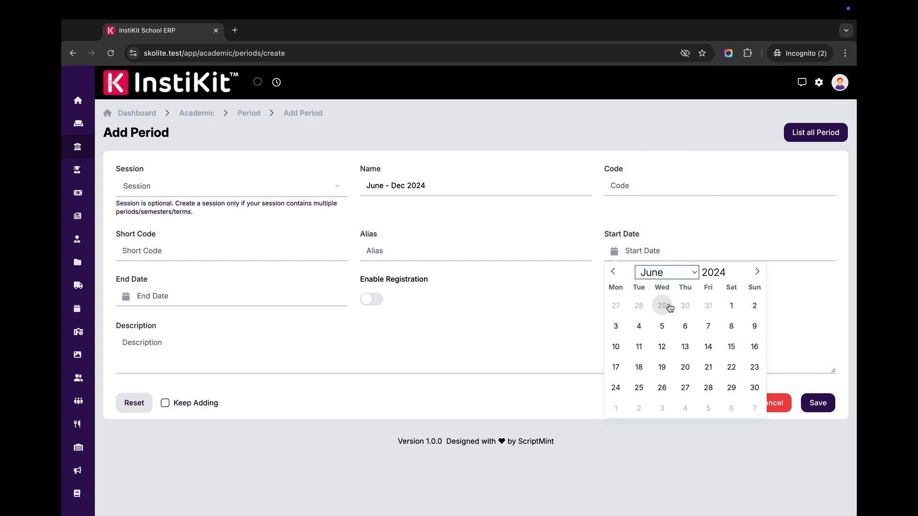
pyautogui.click(727, 307)
pyautogui.click(235, 296)
pyautogui.click(176, 317)
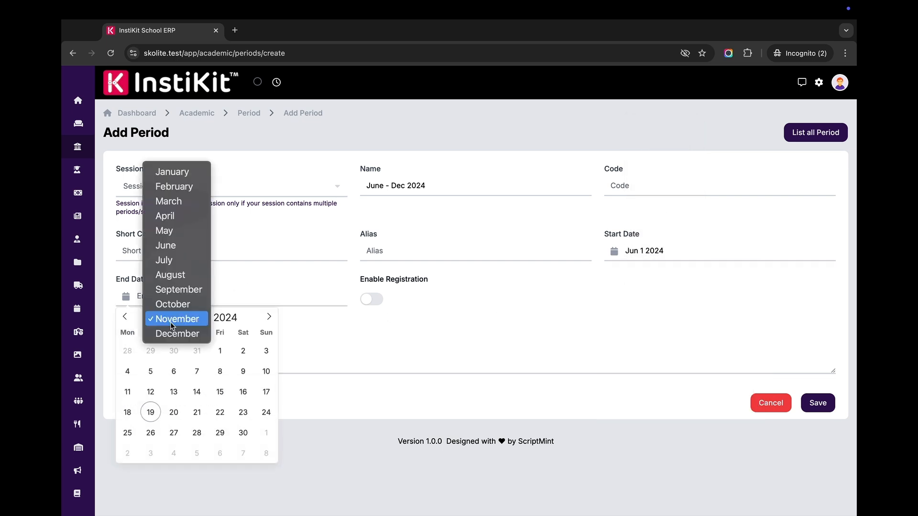
pyautogui.click(178, 332)
pyautogui.click(150, 453)
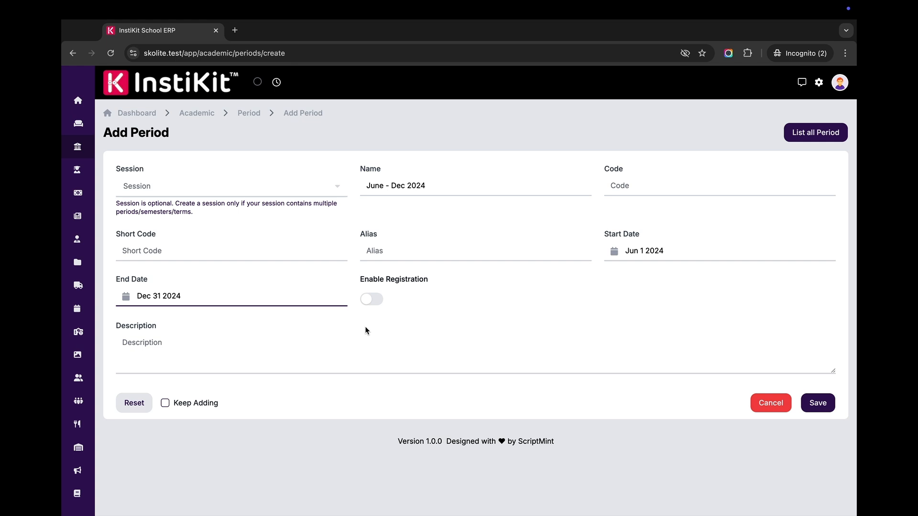
# - Enable registration for the June - Dec 2024 period and save it
pyautogui.click(373, 300)
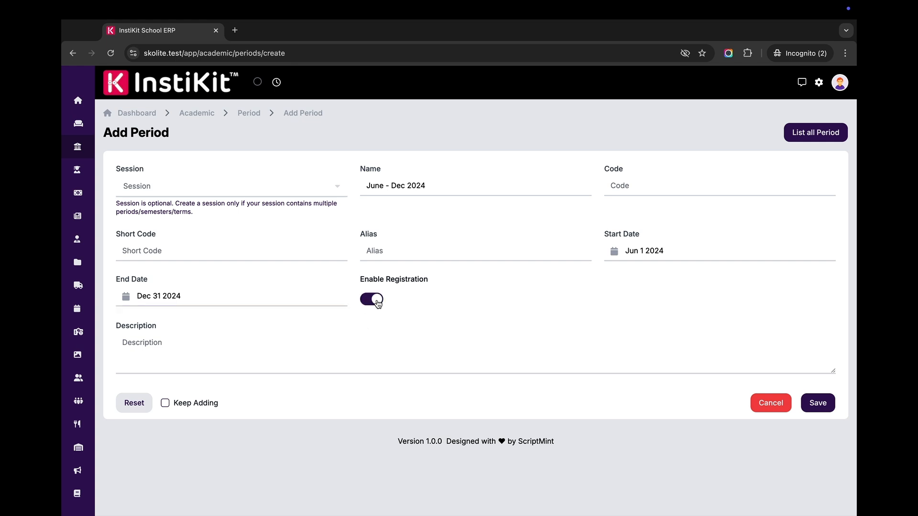
pyautogui.click(818, 404)
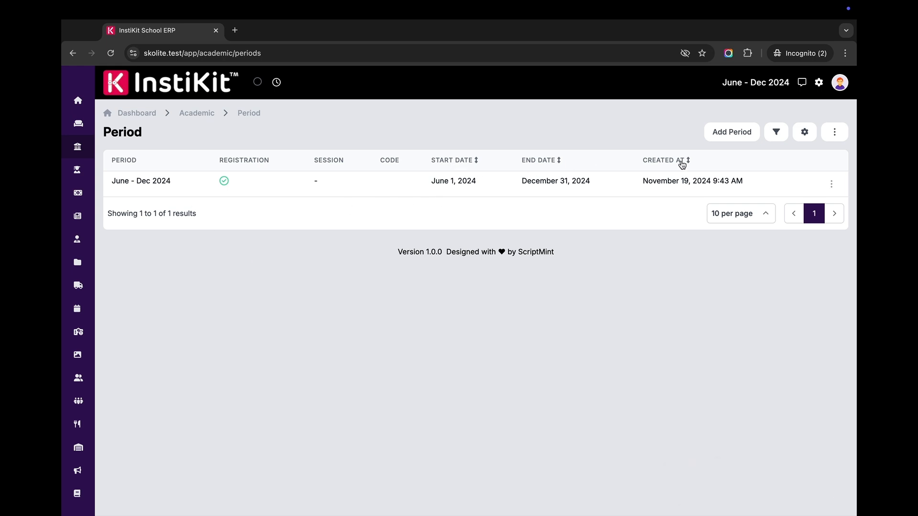
# - Examine the period list's filter fields and its print and export options
pyautogui.click(775, 134)
pyautogui.click(776, 136)
pyautogui.click(834, 132)
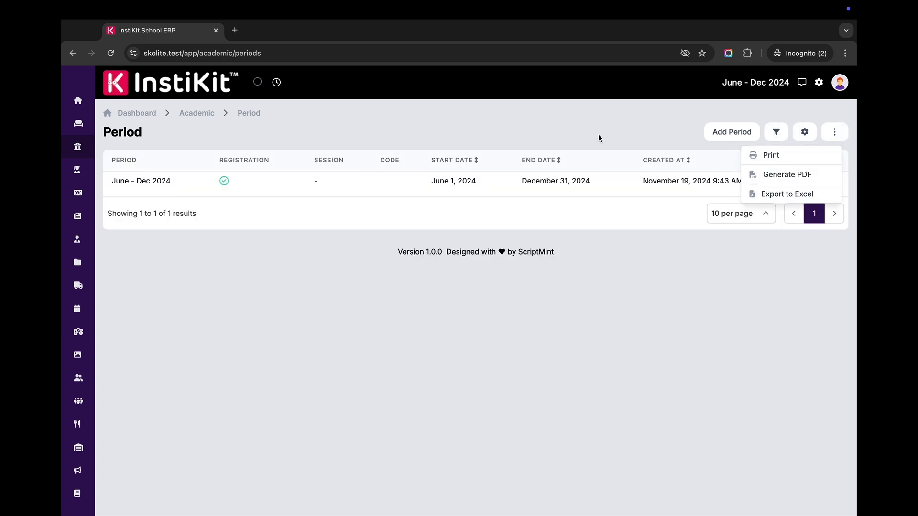
pyautogui.click(604, 119)
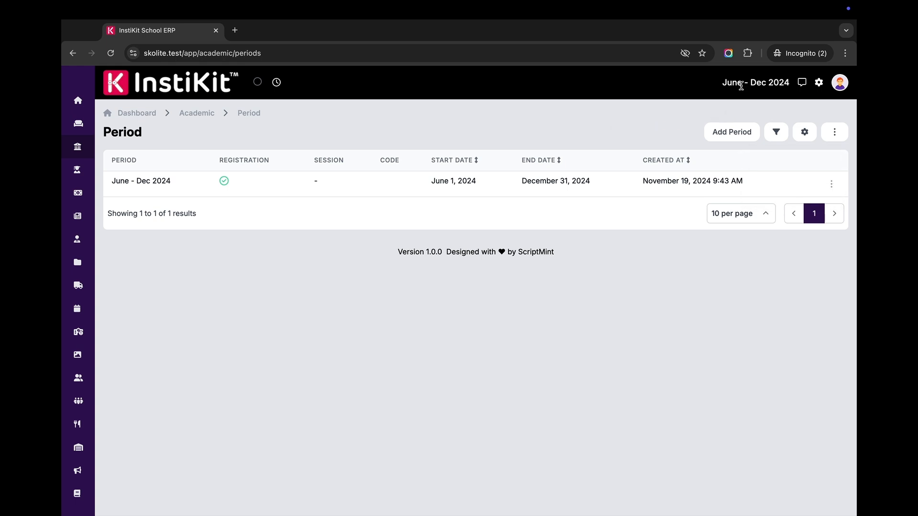
# - Start another academic period and name it Jan - March 2025, without linking a session
pyautogui.click(723, 133)
pyautogui.click(374, 184)
pyautogui.write('JH')
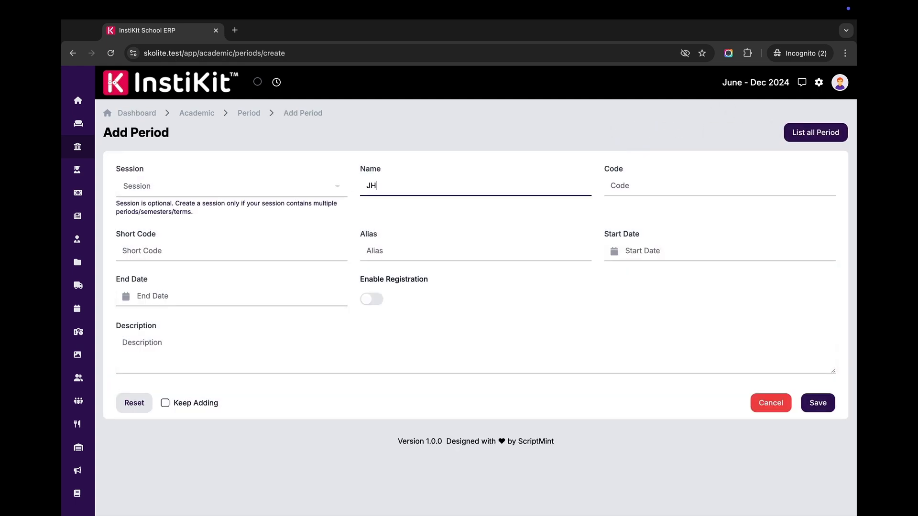
pyautogui.press('BackSpace')
pyautogui.write('an - March 2024')
pyautogui.press('BackSpace')
pyautogui.write('5')
# - Set the new period's start date to Jan 1 2025 and end date to Mar 31 2025, and save it
pyautogui.click(650, 257)
pyautogui.click(757, 272)
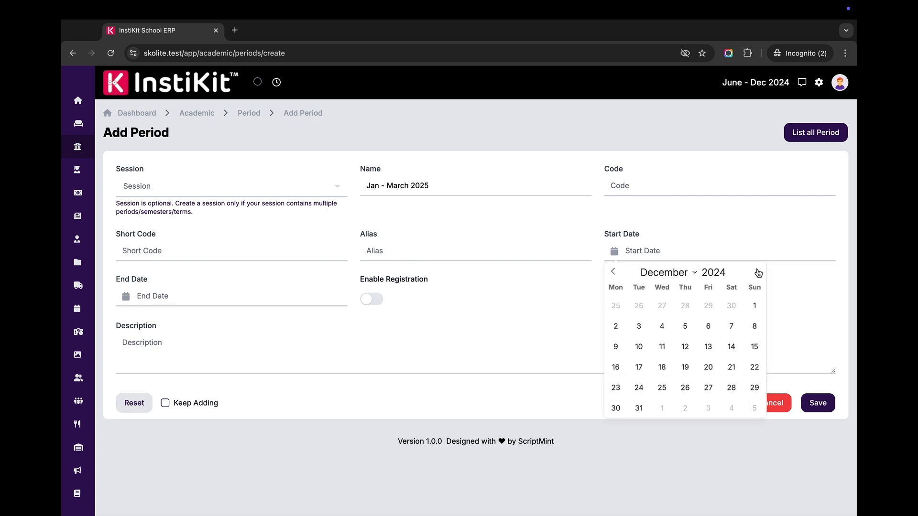
pyautogui.click(756, 271)
pyautogui.click(662, 305)
pyautogui.click(208, 293)
pyautogui.click(268, 315)
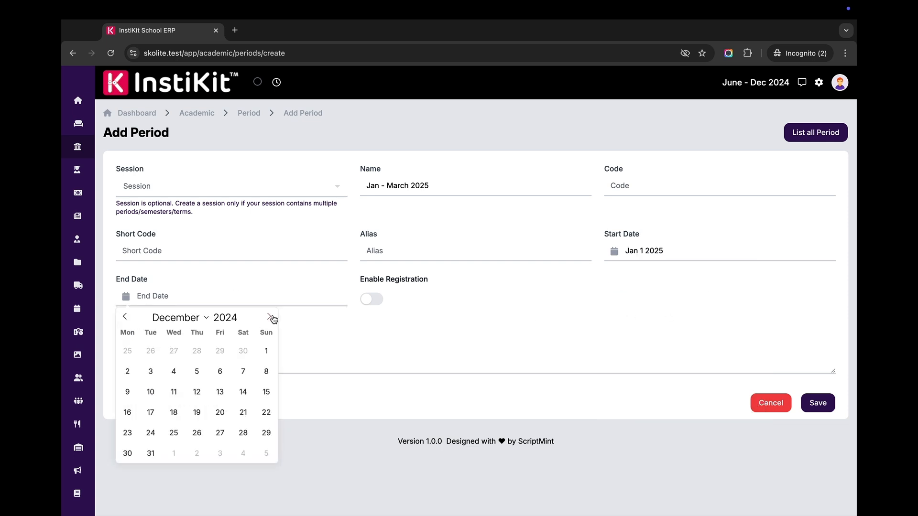
pyautogui.click(269, 315)
pyautogui.click(269, 315)
pyautogui.click(268, 316)
pyautogui.click(128, 452)
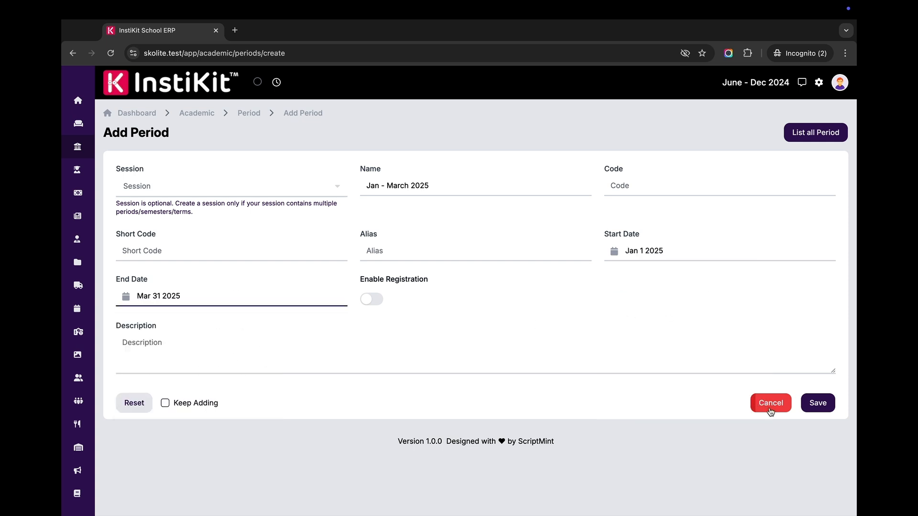
pyautogui.click(817, 403)
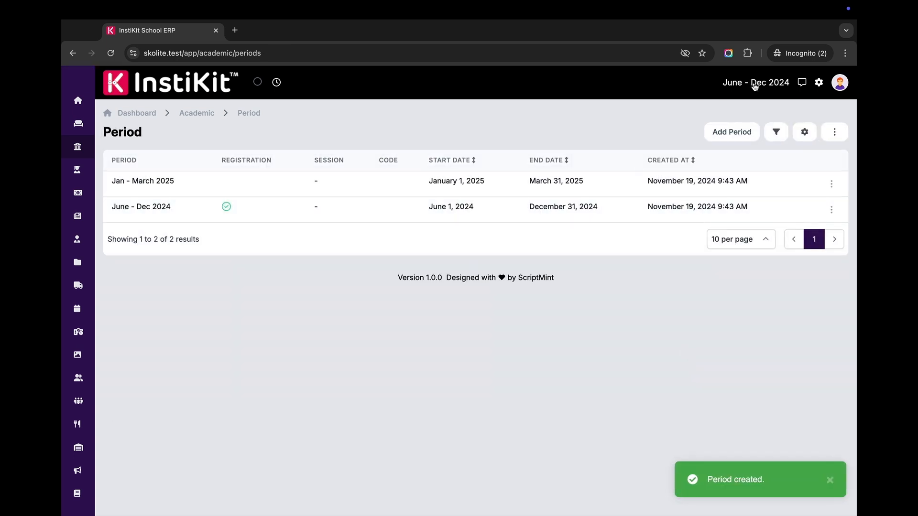
# - Switch the active period to Jan - March 2025 and back to June - Dec 2024
pyautogui.click(754, 84)
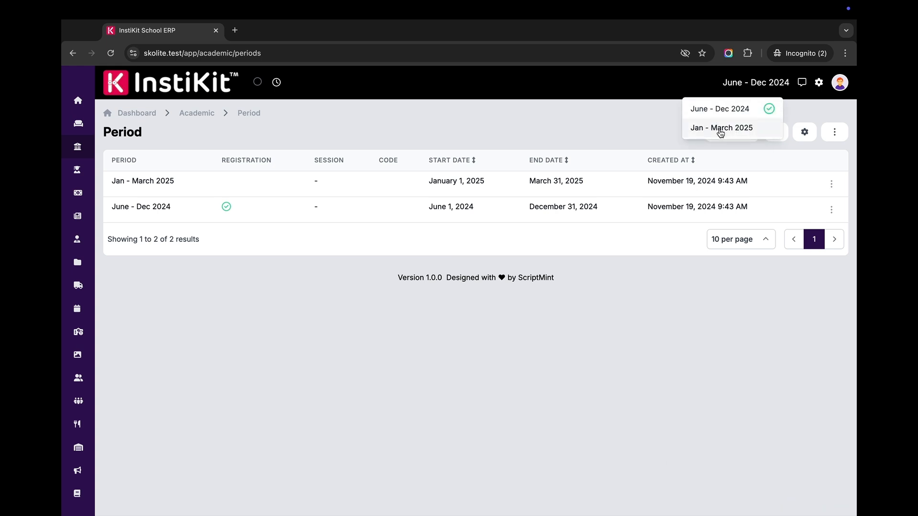
pyautogui.click(720, 129)
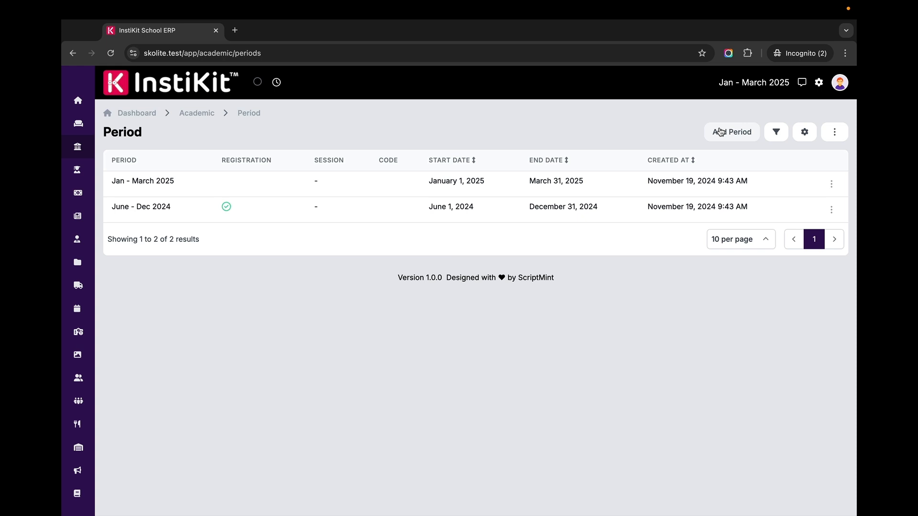
pyautogui.click(745, 84)
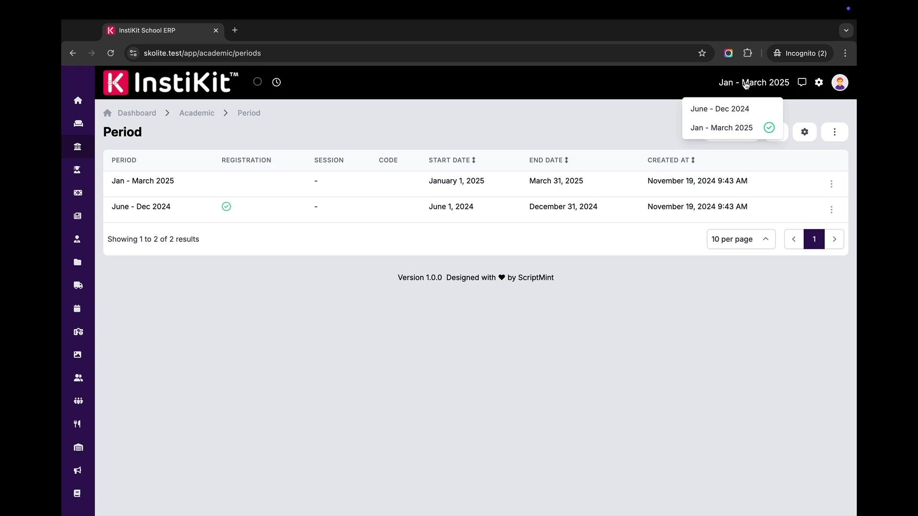
pyautogui.click(736, 109)
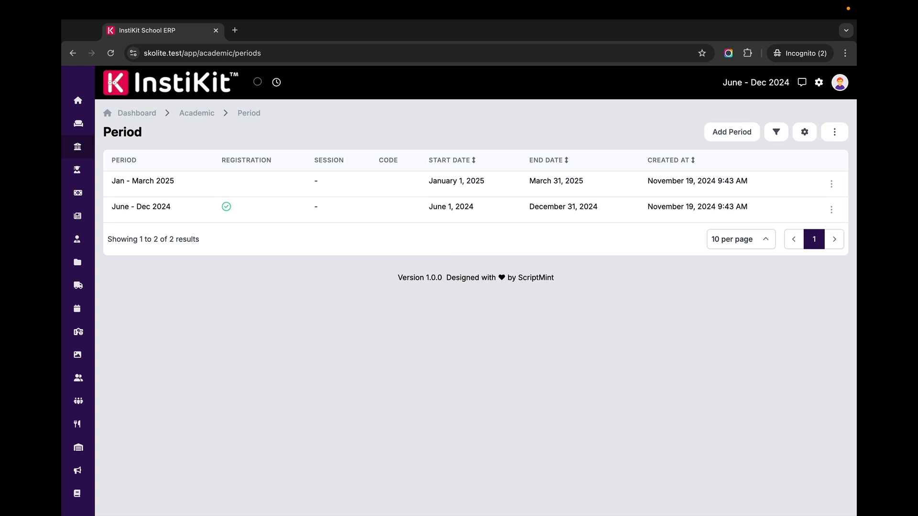
# - Open the details of the June - Dec 2024 period and choose June - Dec 2024 as the period to import from
pyautogui.click(832, 209)
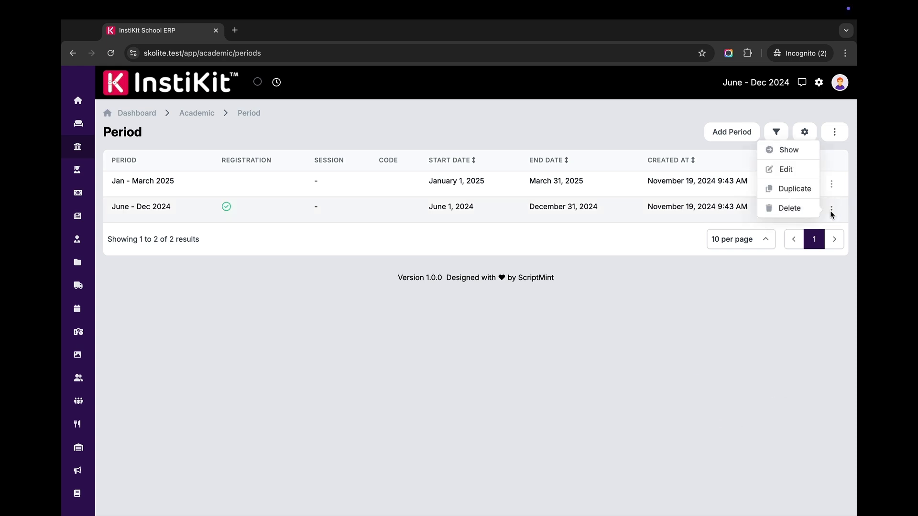
pyautogui.click(786, 152)
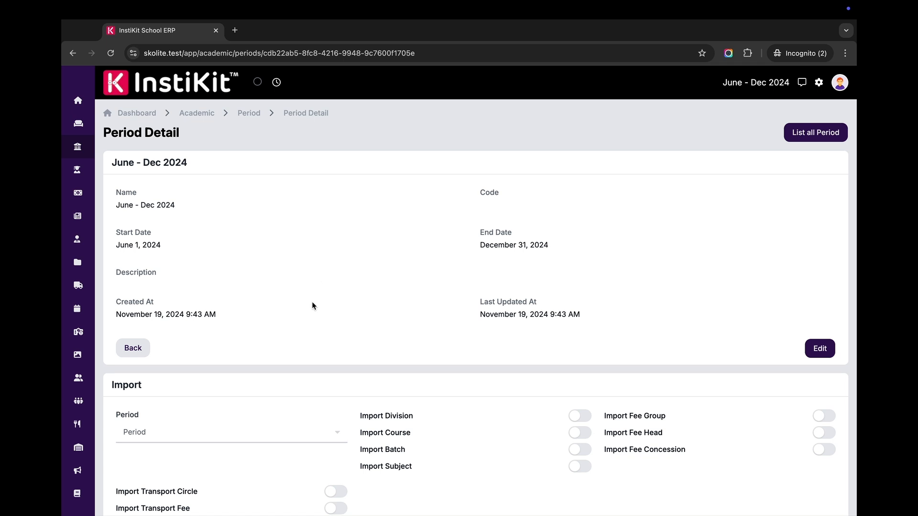
pyautogui.scroll(-3, 311, 302)
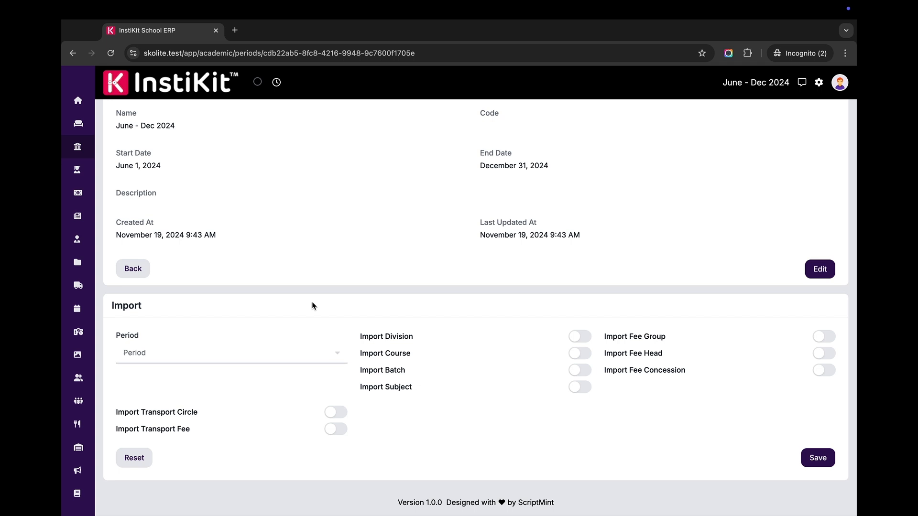
pyautogui.click(182, 354)
pyautogui.write('202')
pyautogui.click(186, 393)
# - Enable importing of divisions, courses, batches, subjects, fee groups, fee heads and fee concessions from the chosen period
pyautogui.click(582, 338)
pyautogui.click(581, 354)
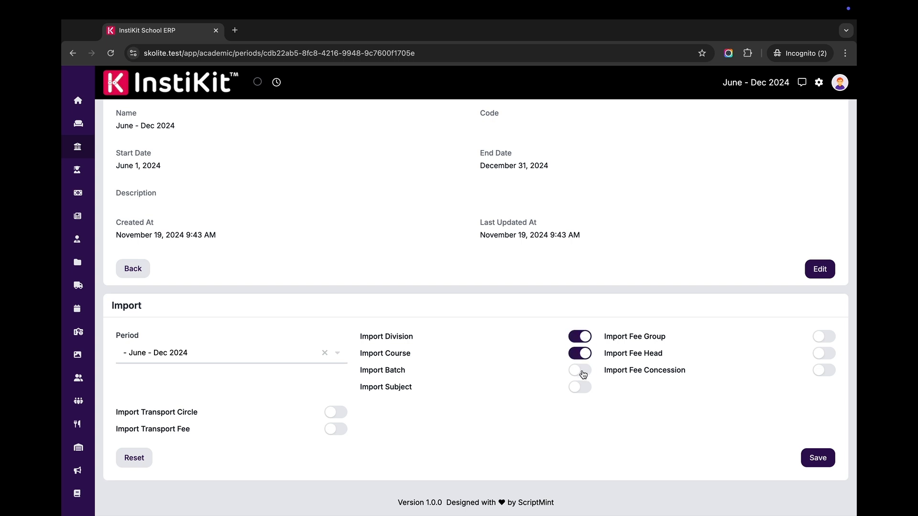
pyautogui.click(581, 371)
pyautogui.click(582, 387)
pyautogui.click(824, 336)
pyautogui.click(824, 353)
pyautogui.click(823, 370)
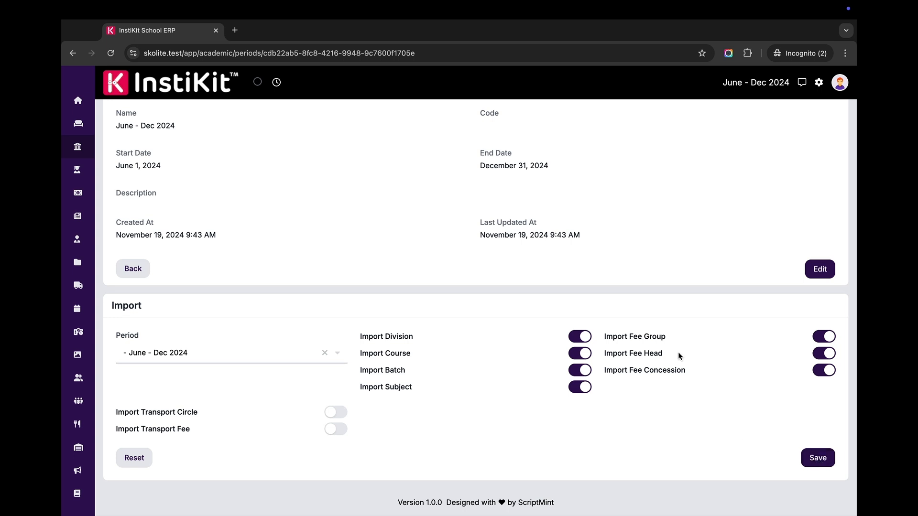
pyautogui.scroll(2, 324, 251)
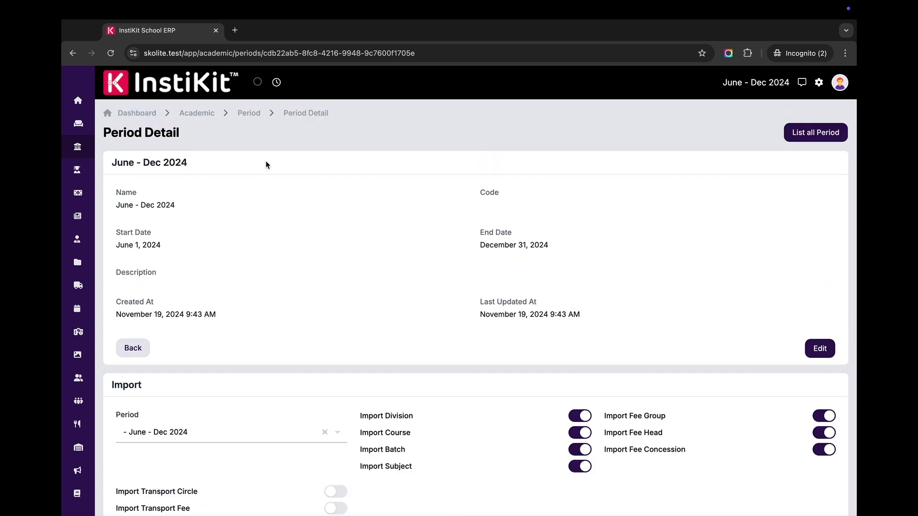